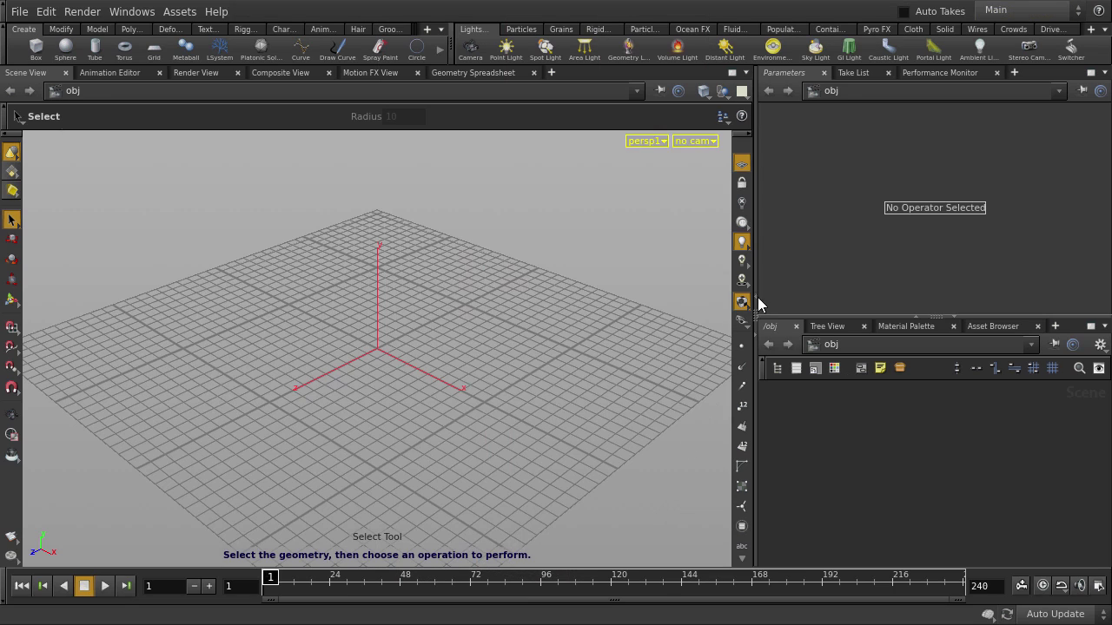
Bring up the Pyro FX shelf tools.
left_click(876, 30)
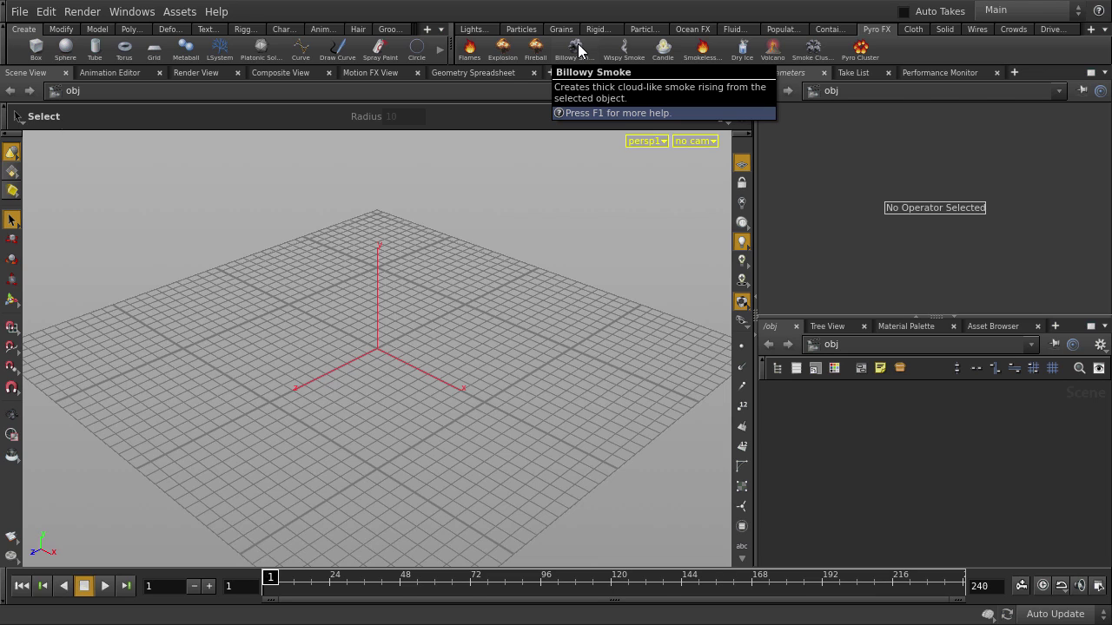
Create a sphere at the origin and flatten it to radius 1, 0.1, 1.
left_click(66, 50, "ctrl")
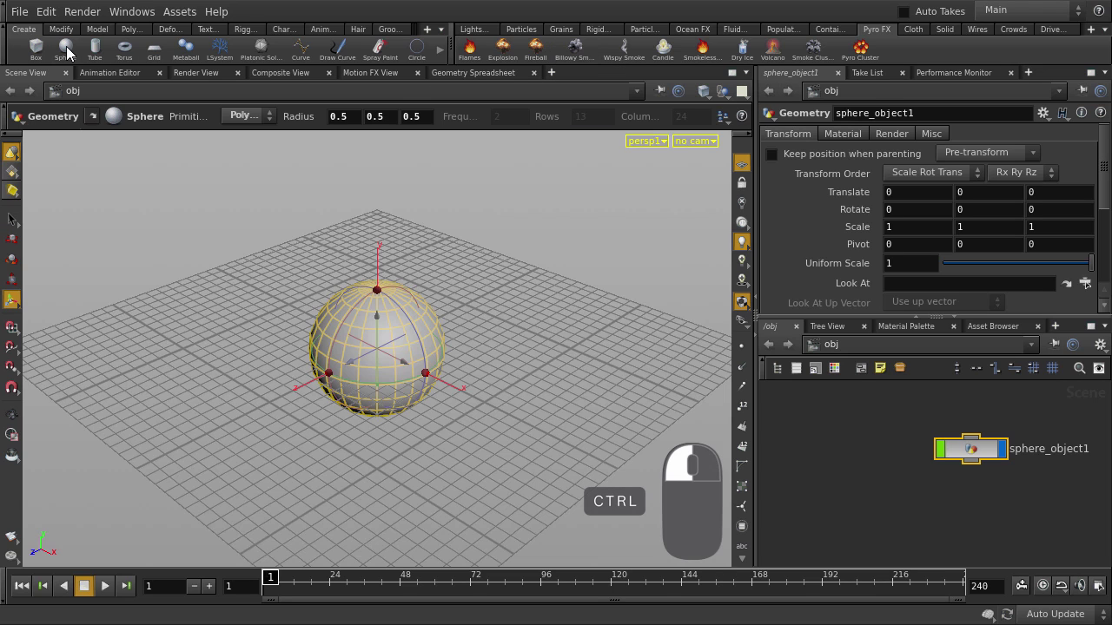
double_click(959, 449)
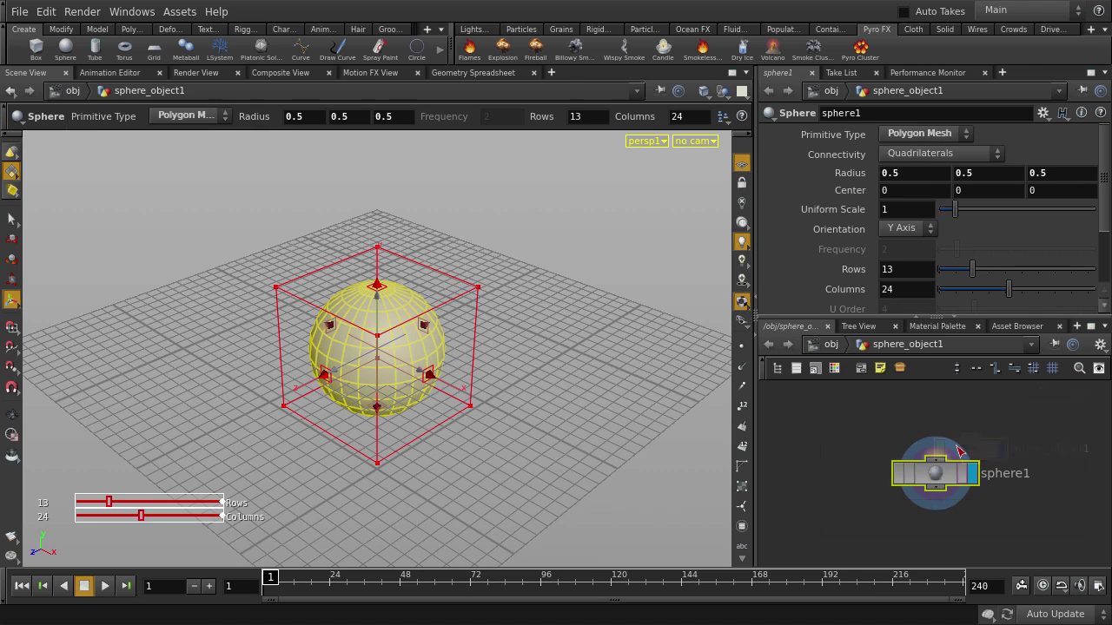
left_click(913, 171)
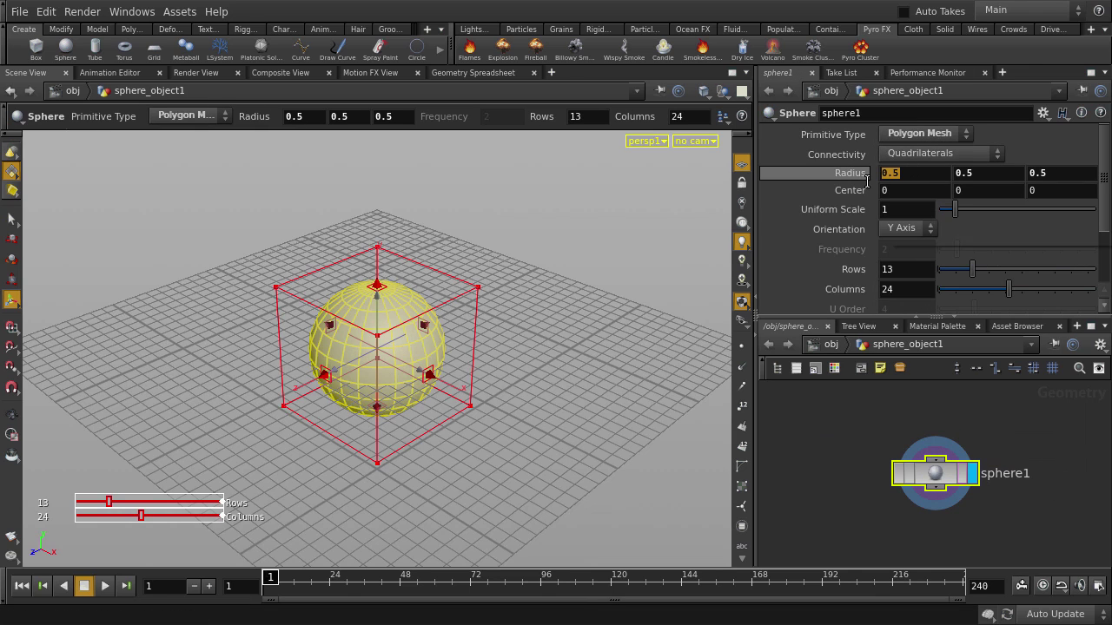
type("1")
key("Tab")
type("0.1")
key("Tab")
type("1")
key("Return")
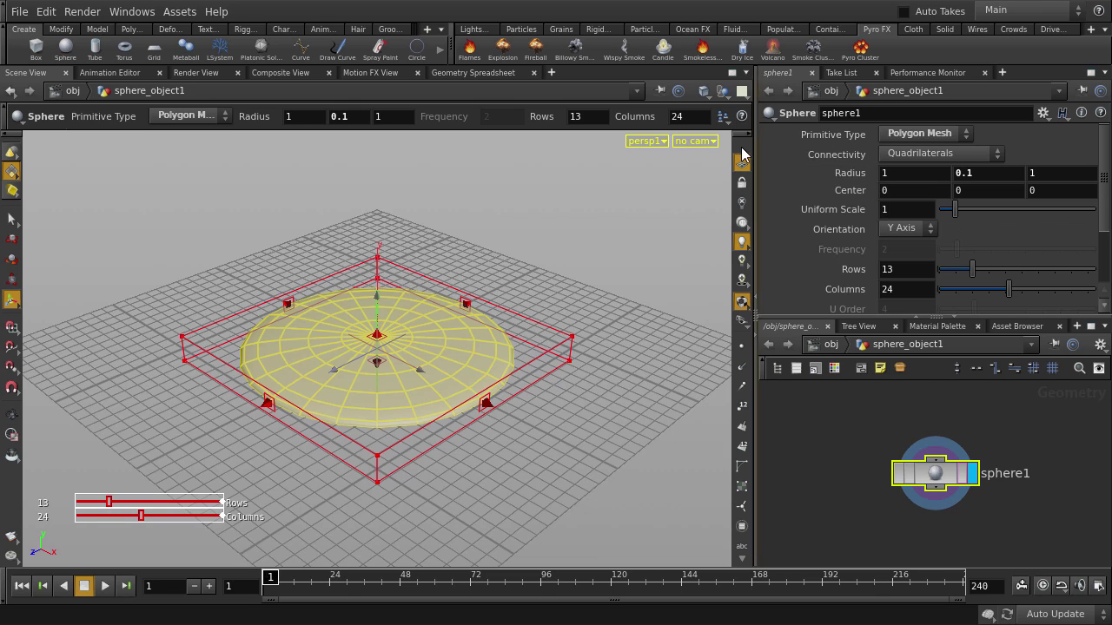
Add a ground plane from the Rigid Bodies shelf and hide the viewport grid.
left_click(599, 30)
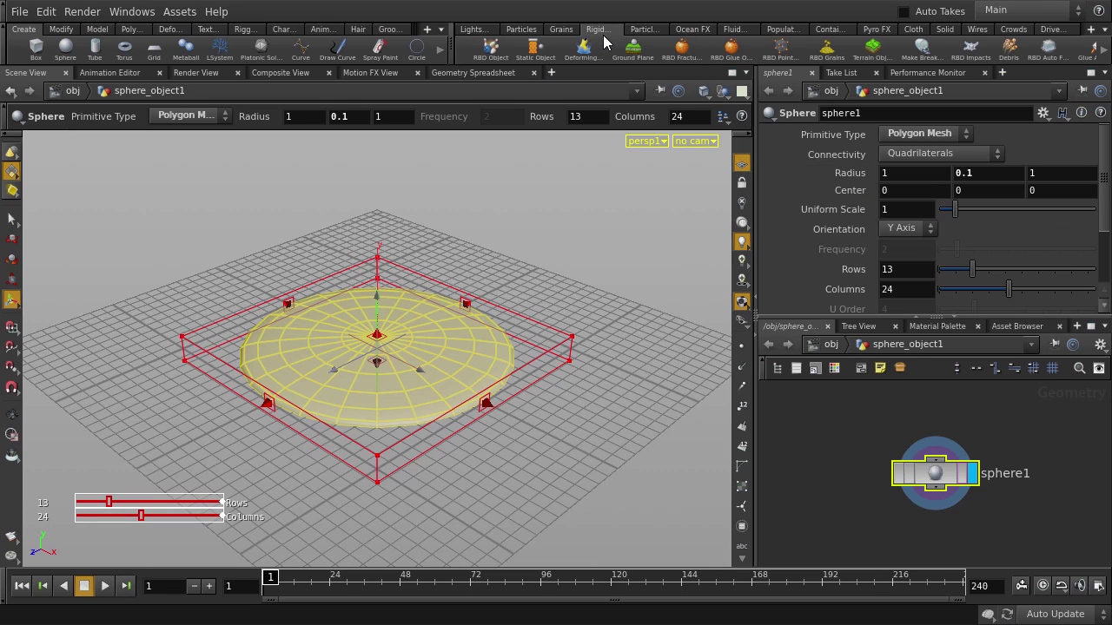
left_click(633, 50, "ctrl")
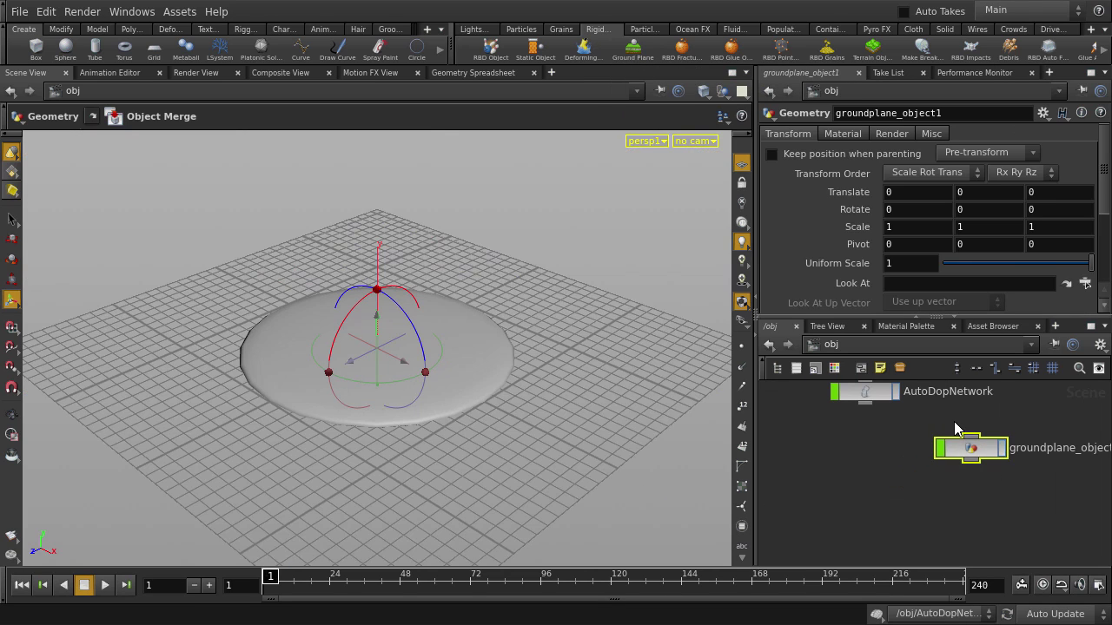
left_click(741, 163)
Set the viewport background to the Dark color scheme and close Display Options.
key("d")
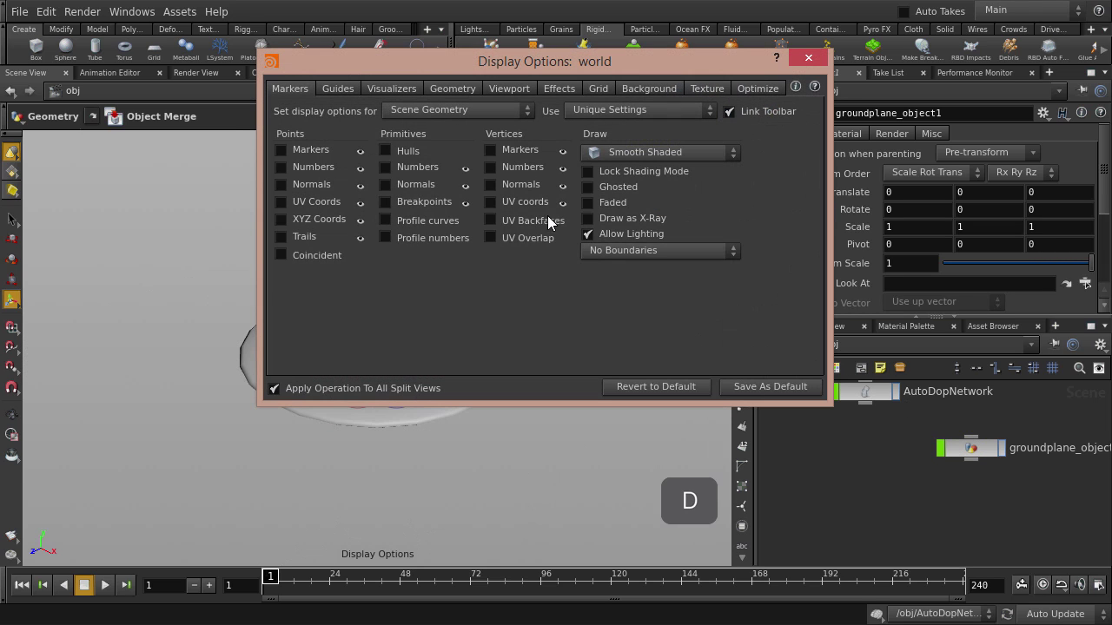
left_click(645, 89)
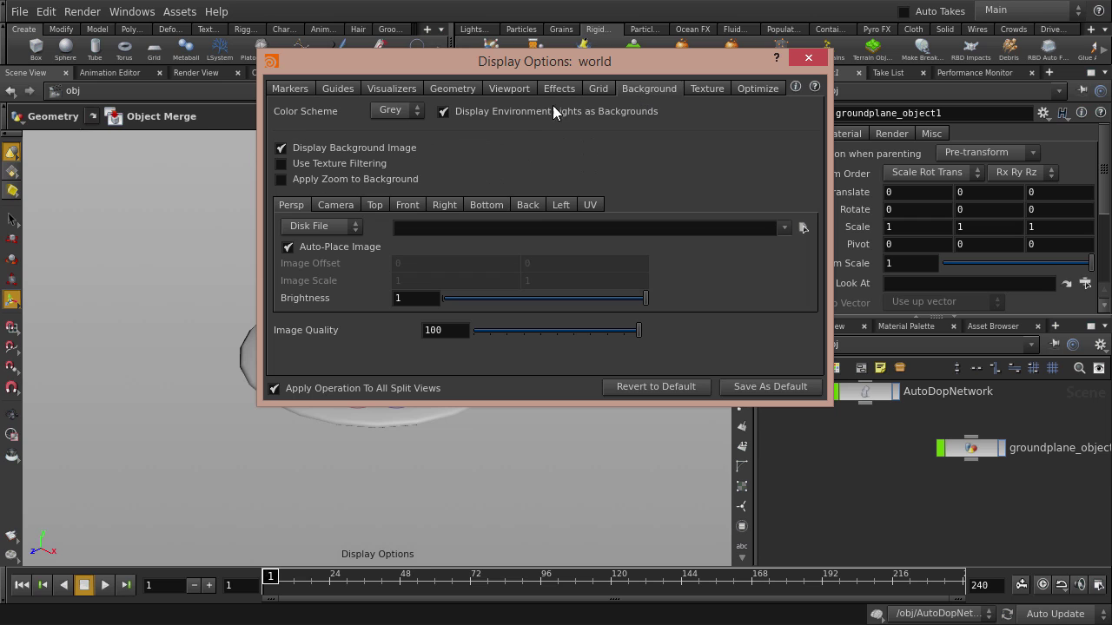
left_click(408, 110)
left_click(391, 142)
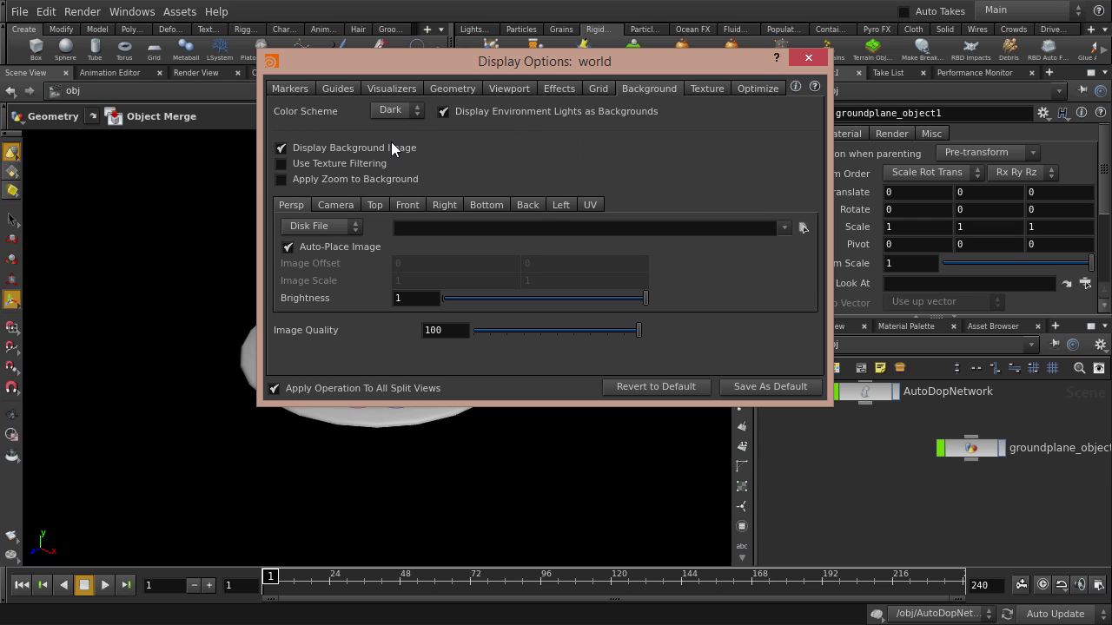
key("d")
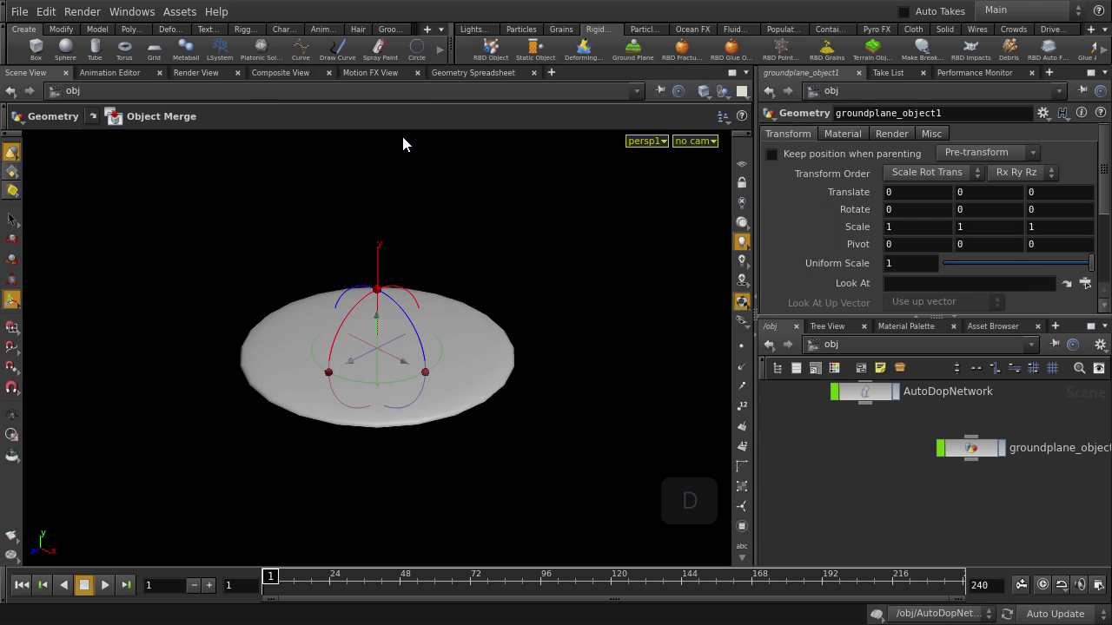
key("Escape")
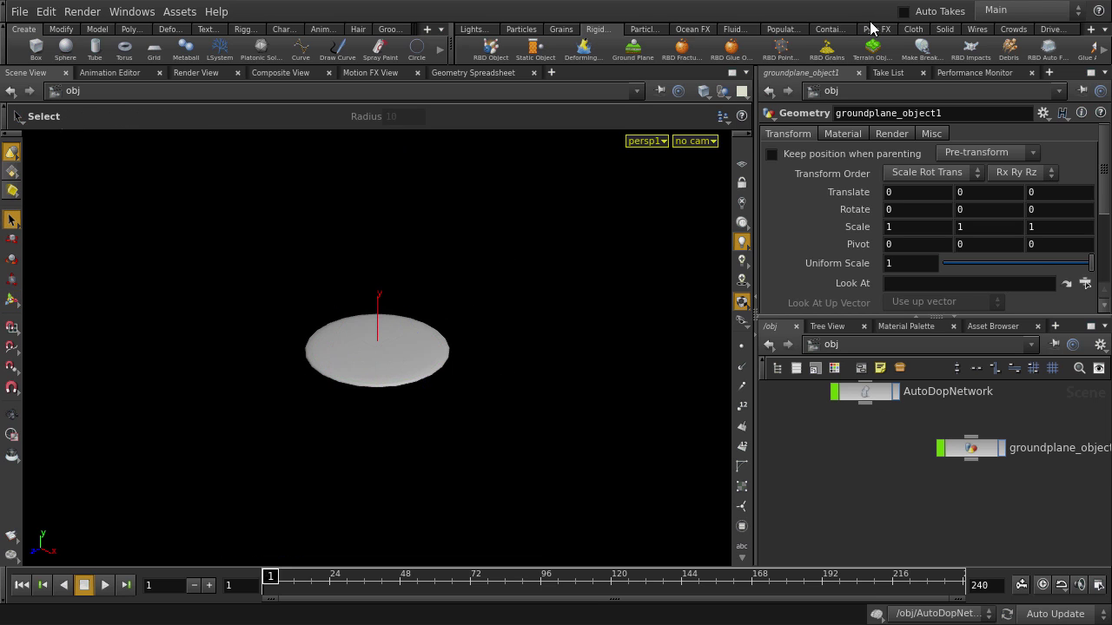
Make the flat disc a Billowy Smoke source and frame the new simulation nodes.
left_click(875, 30)
left_click(574, 48)
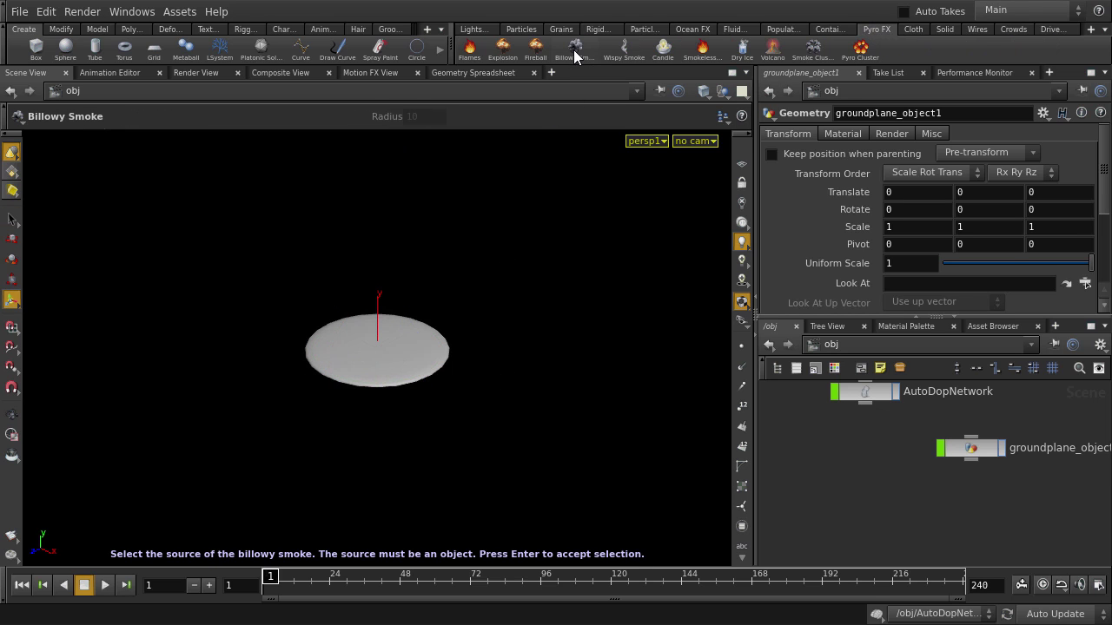
left_click(427, 353)
key("Return")
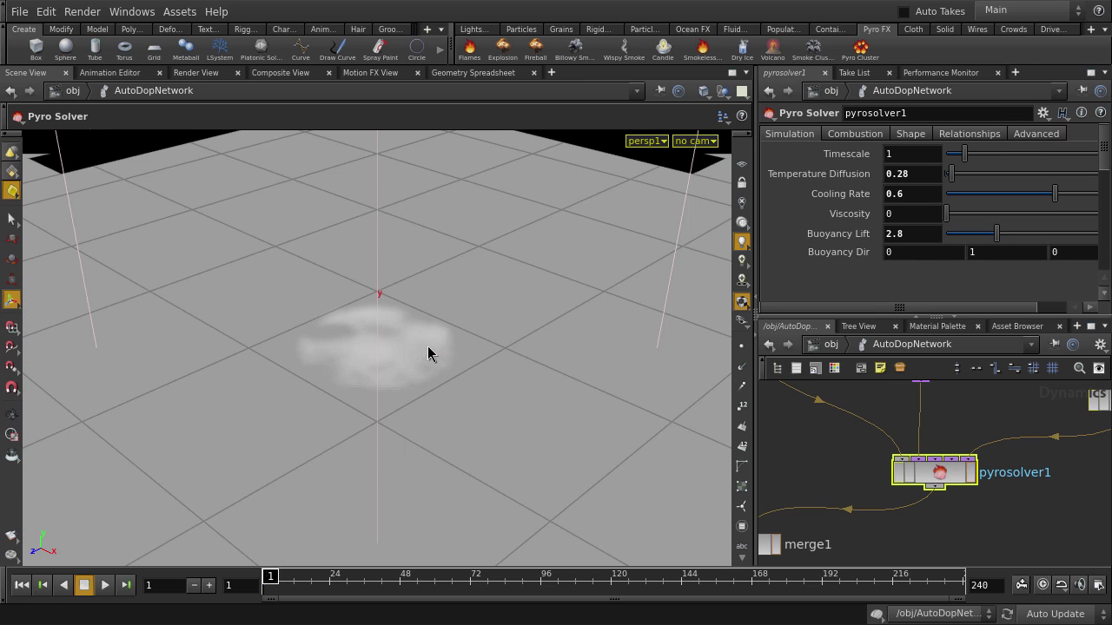
key("h")
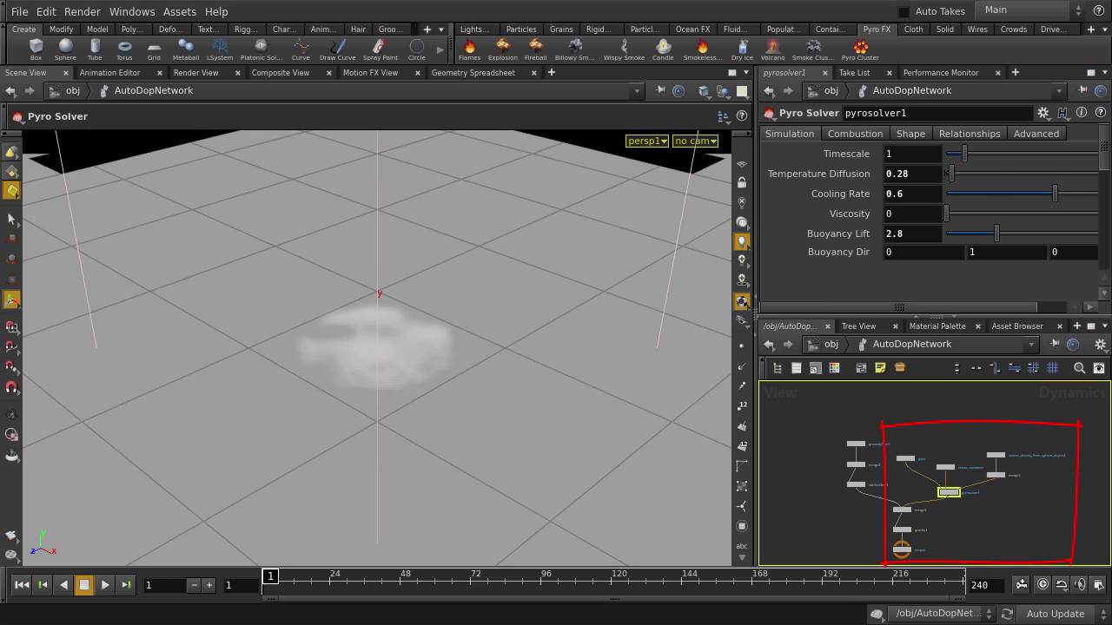
Tidy the object-level nodes and select the disc's create_density_volume node.
key("u")
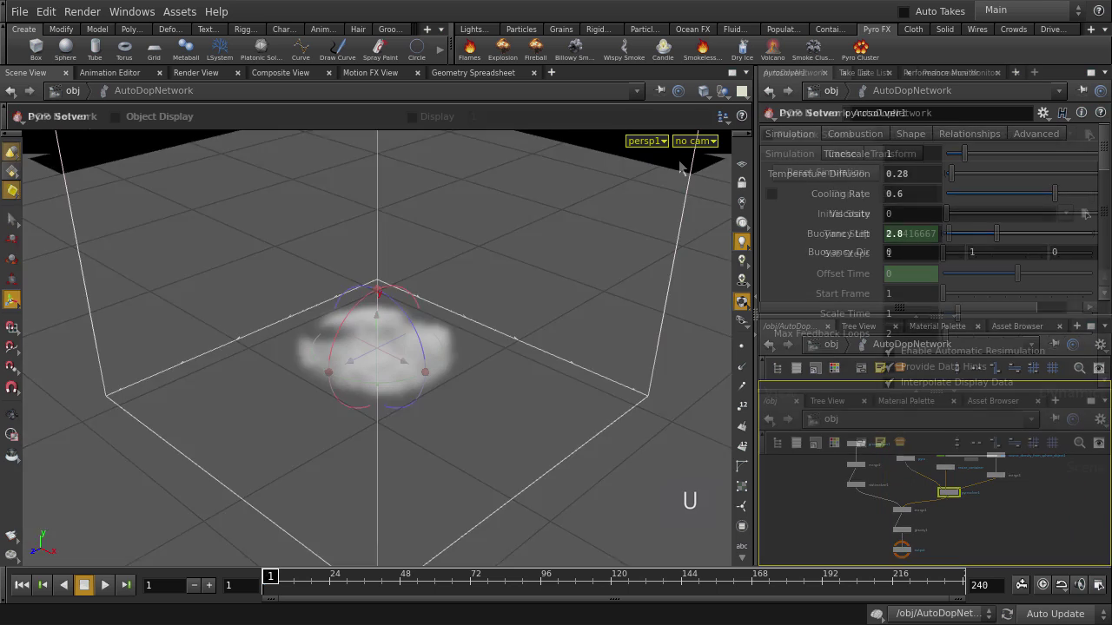
key("l")
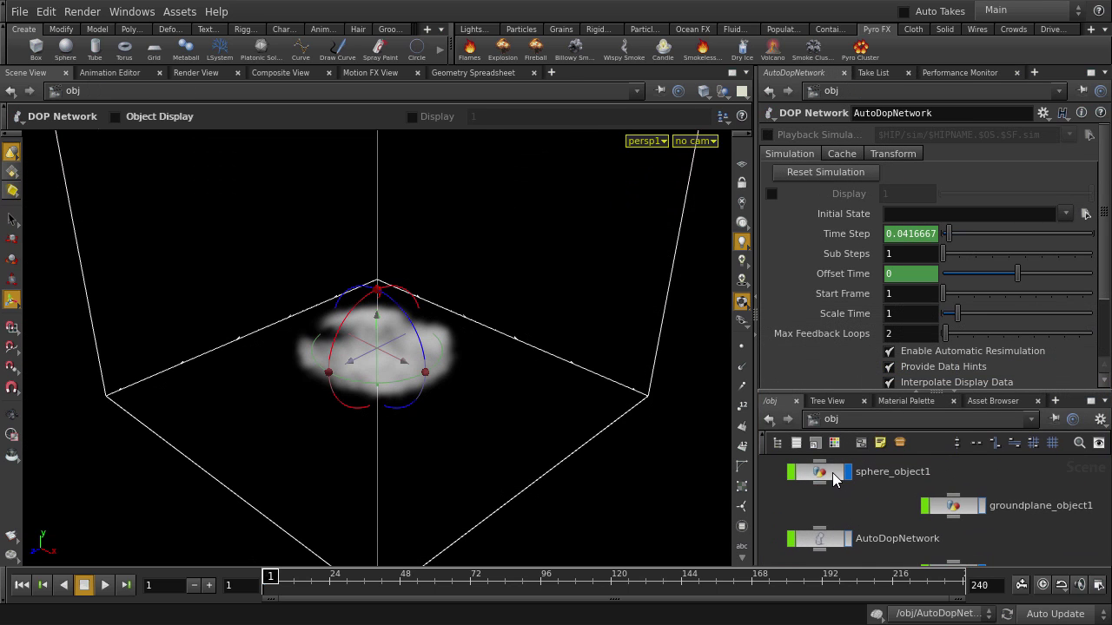
left_click(834, 479)
double_click(832, 475)
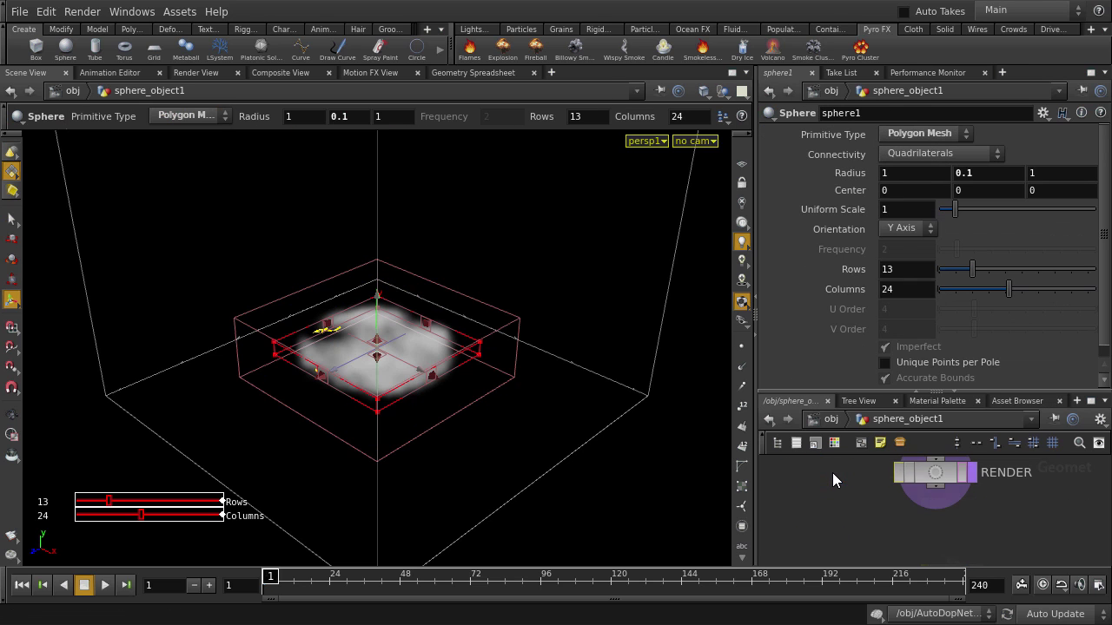
scroll(849, 480, "up", 5)
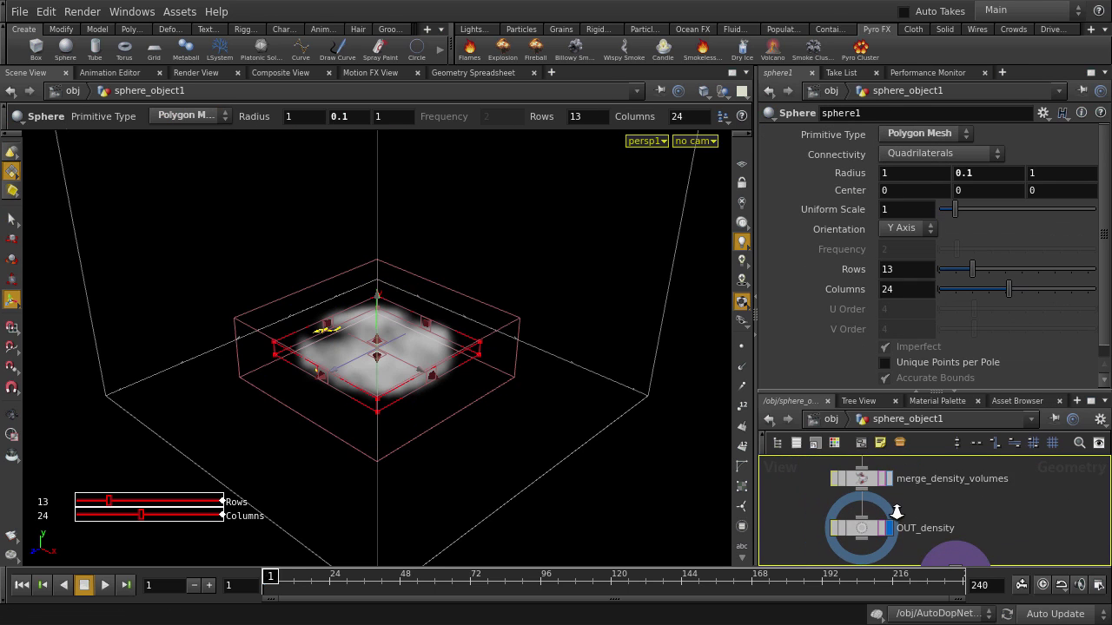
left_click(879, 504)
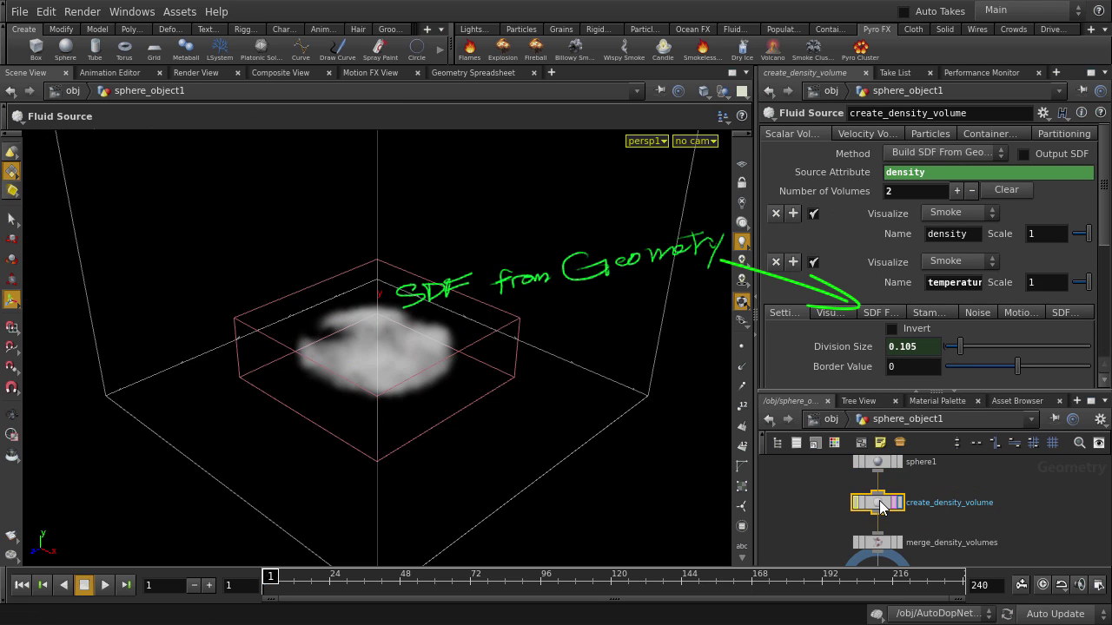
scroll(875, 292, "down", 3)
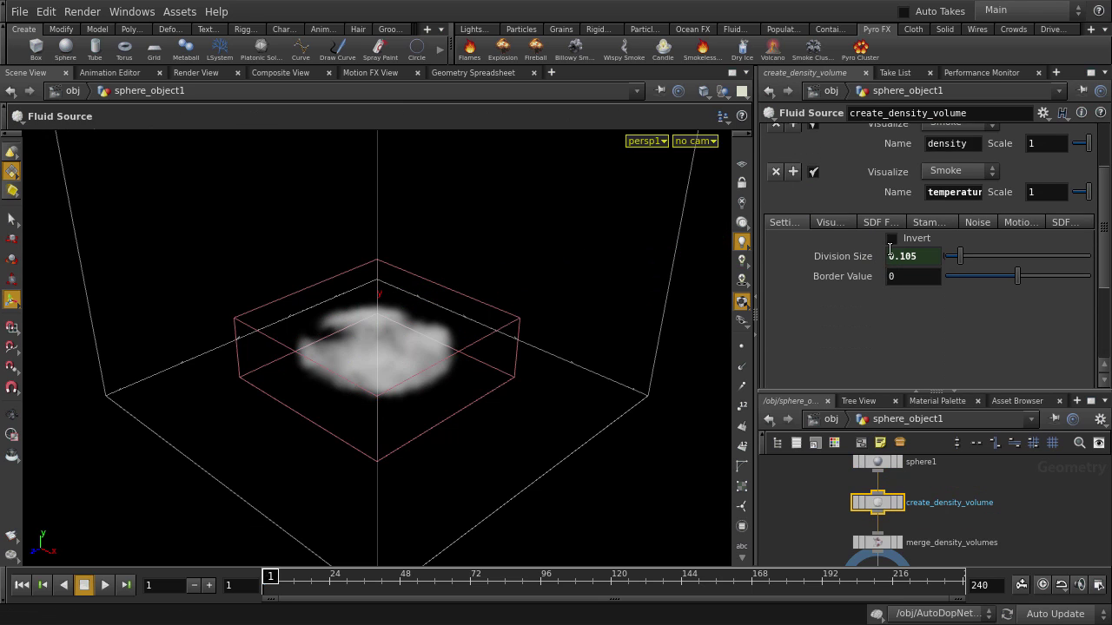
In SDF From Geometry, disable Minimum Distance and Empty Interior and set Edge Location 0.1.
left_click(894, 223)
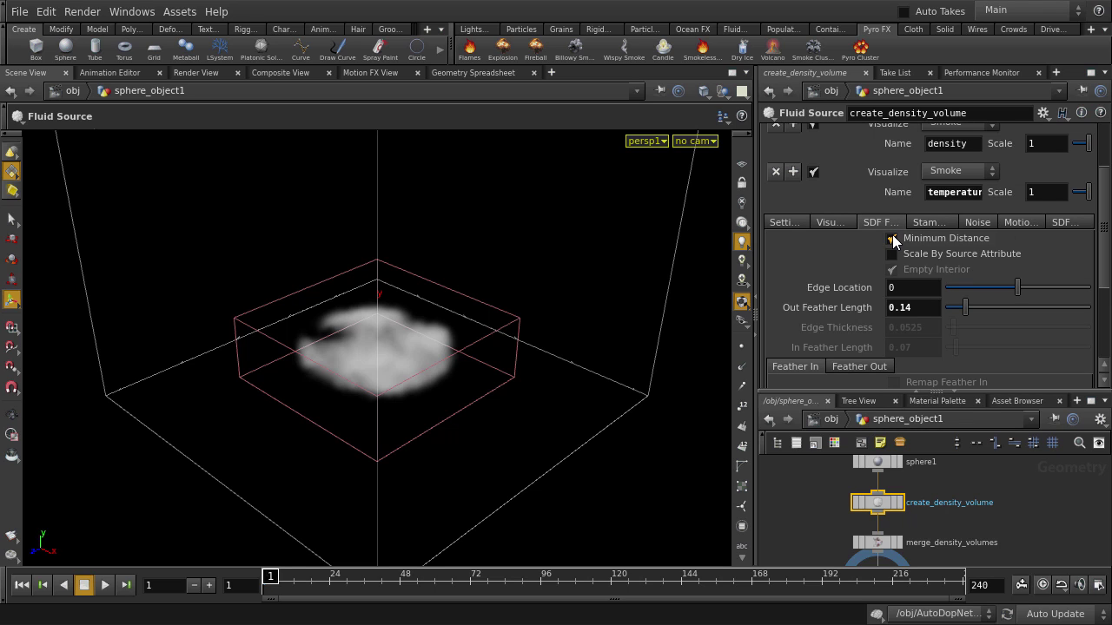
left_click(892, 238)
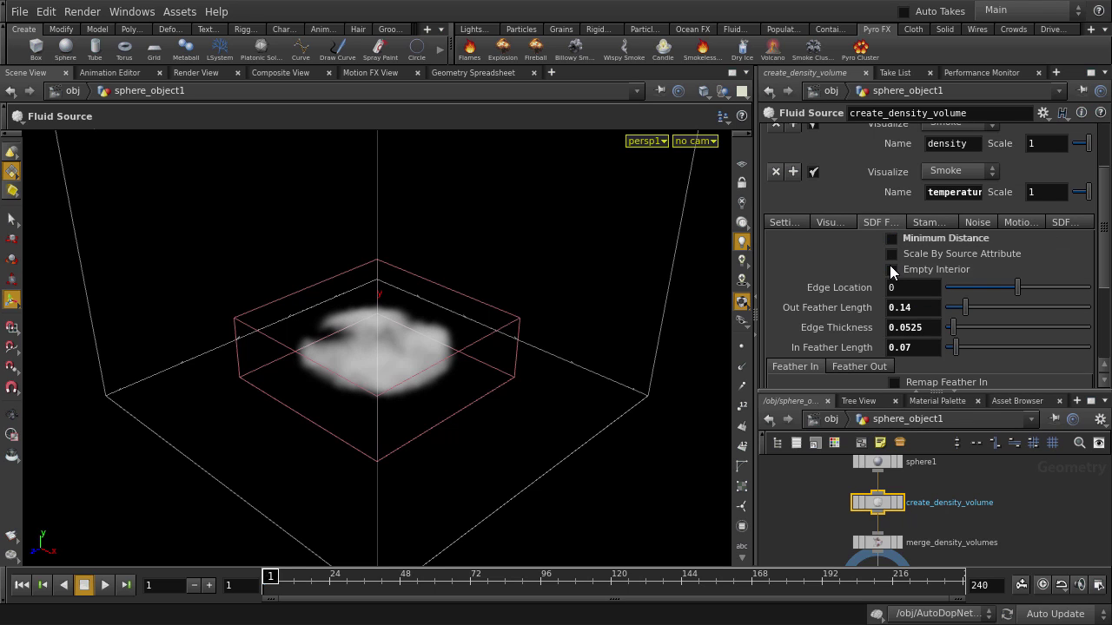
left_click(892, 270)
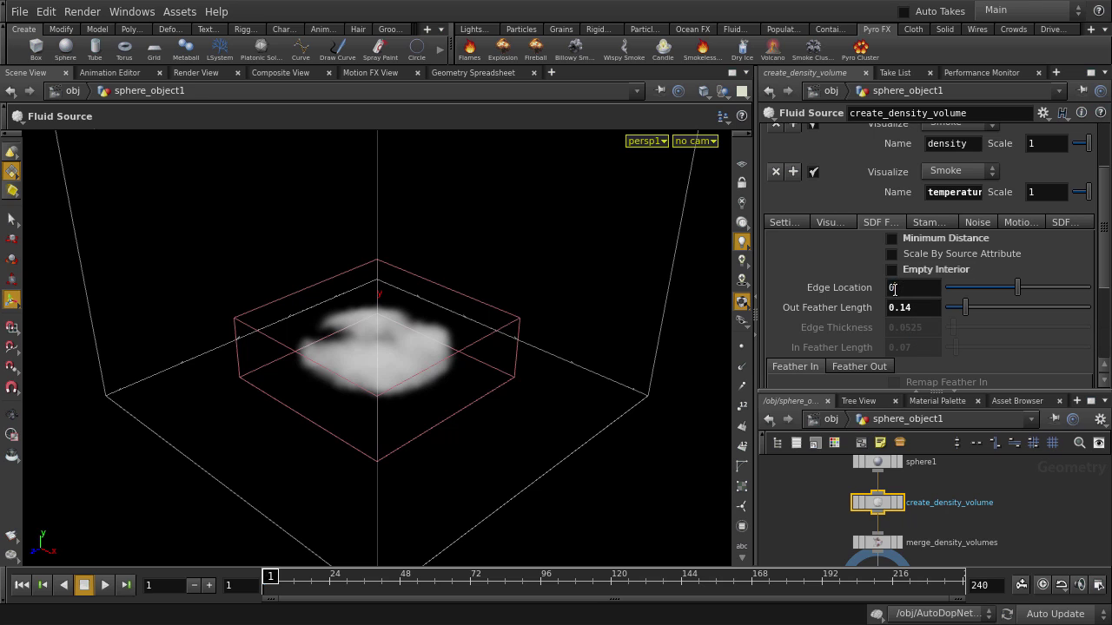
left_click(888, 289)
type("0.1")
key("Return")
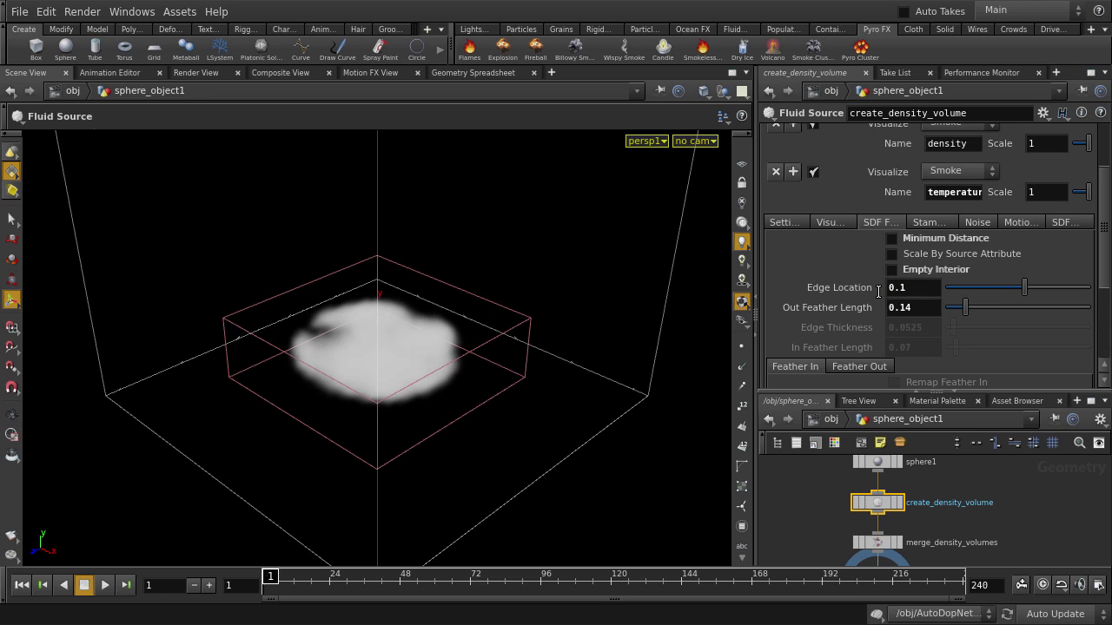
Set the source Noise Sharpness to 1 and Element Size to 2.
left_click(977, 223)
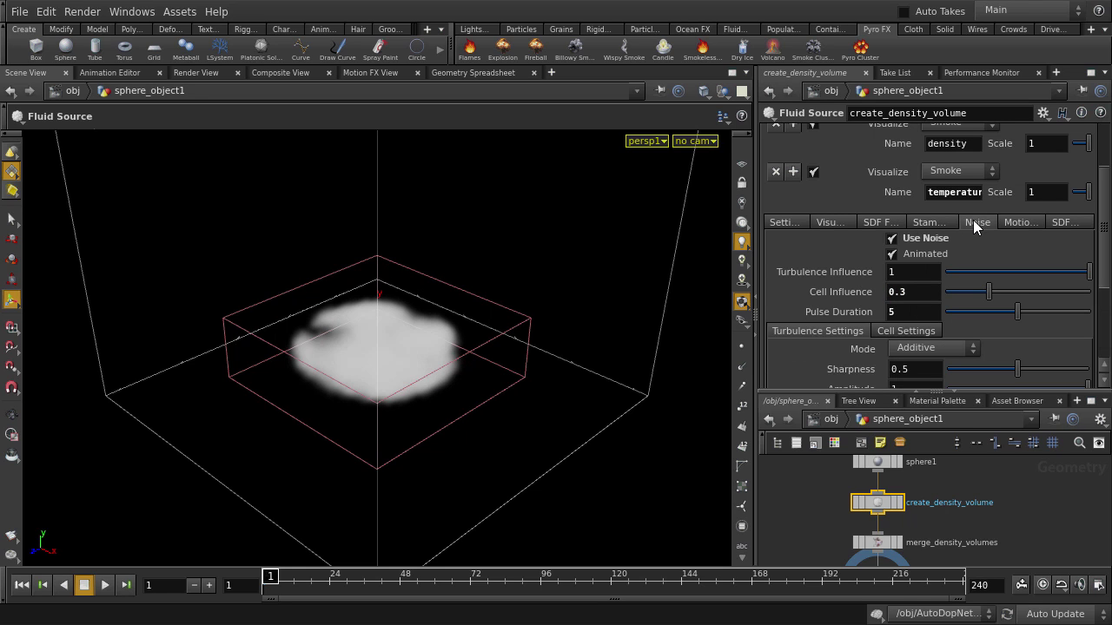
scroll(915, 289, "down", 3)
left_click(891, 301)
type("1")
key("Return")
scroll(884, 297, "down", 3)
left_click(892, 335)
type("2")
key("Return")
Select pyrosolver1 inside AutoDopNetwork and show its Advanced settings.
key("u")
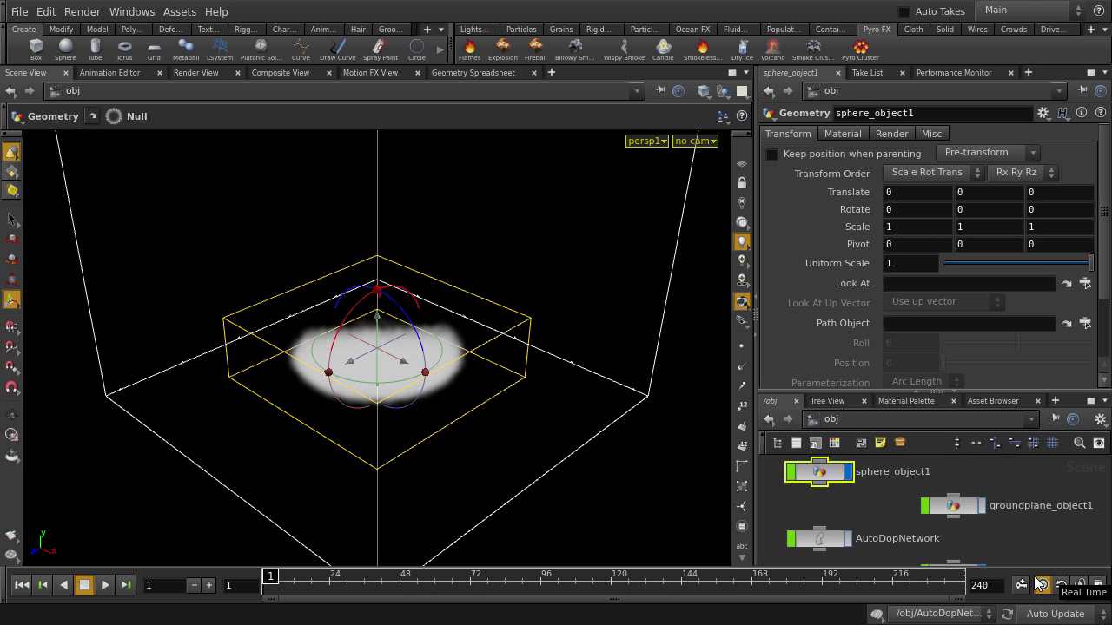
double_click(819, 538)
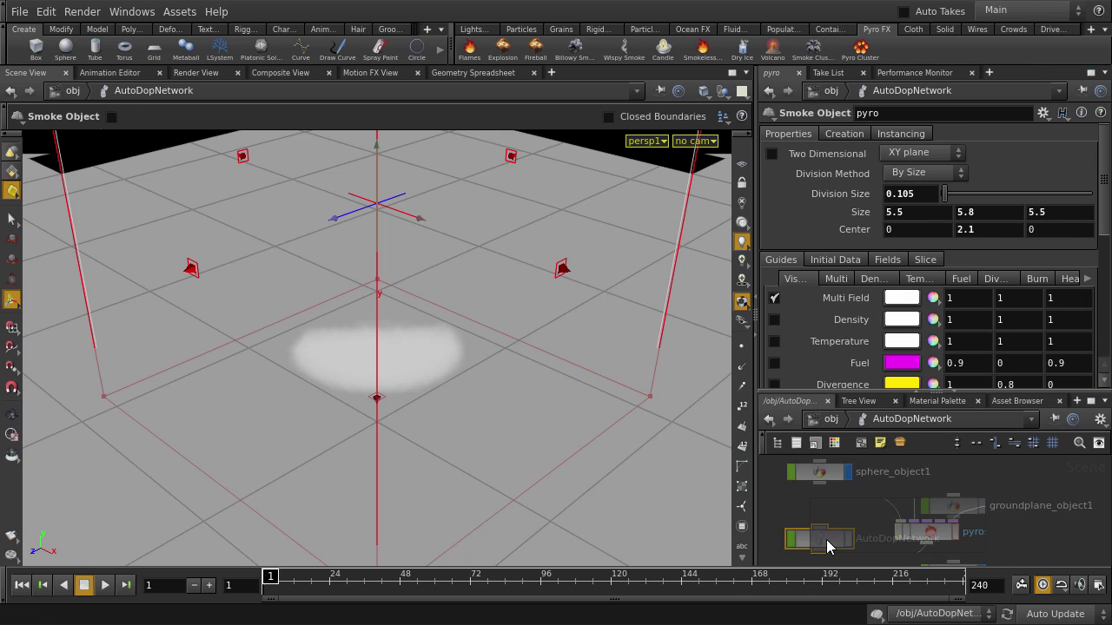
left_click(928, 528)
left_click(1028, 133)
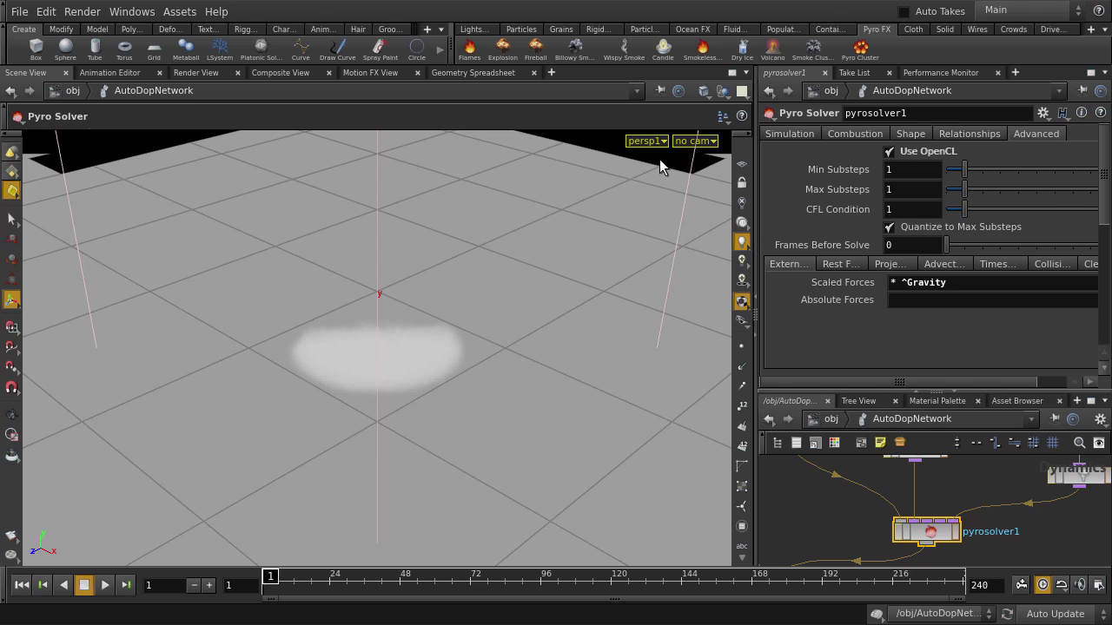
At object level, frame the simulation box and play the smoke through to frame 28.
key("u")
key("space+h")
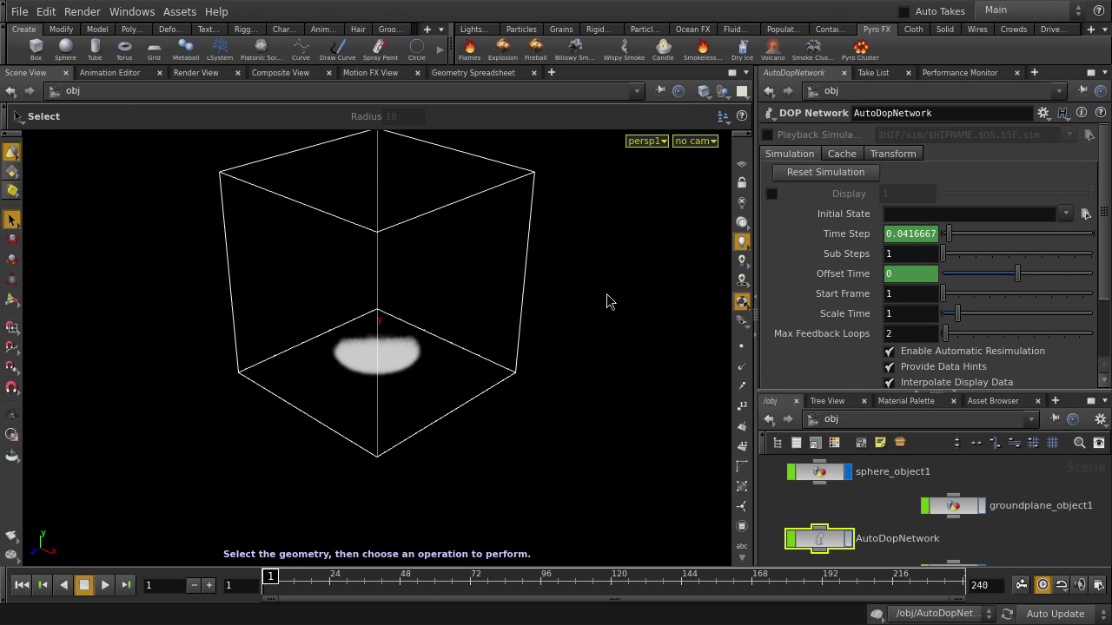
left_click(610, 304)
key("Up")
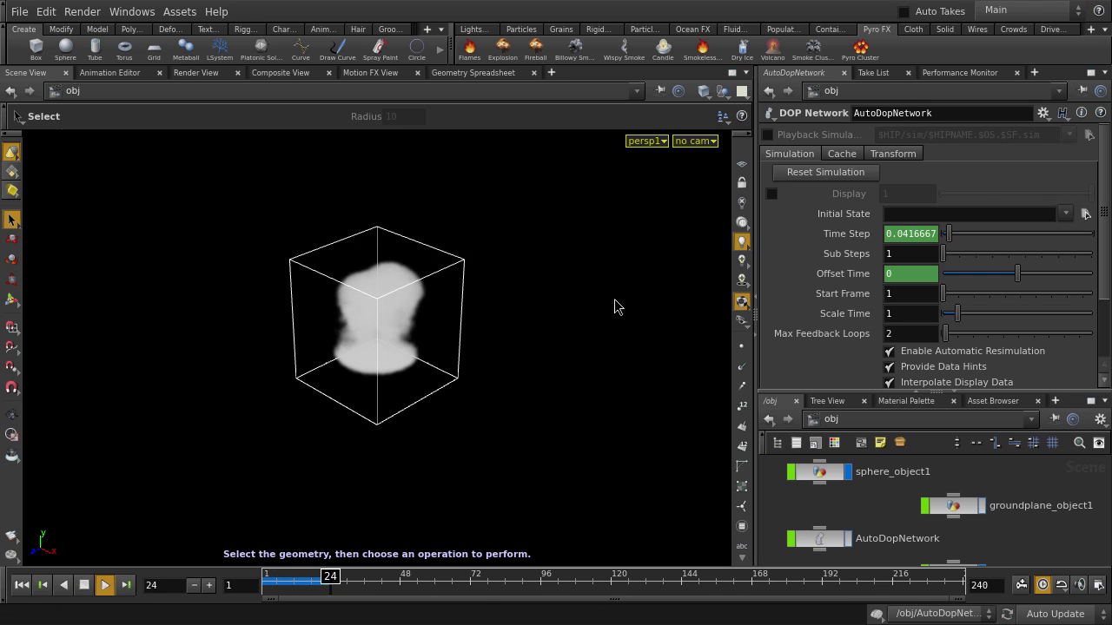
key("Up")
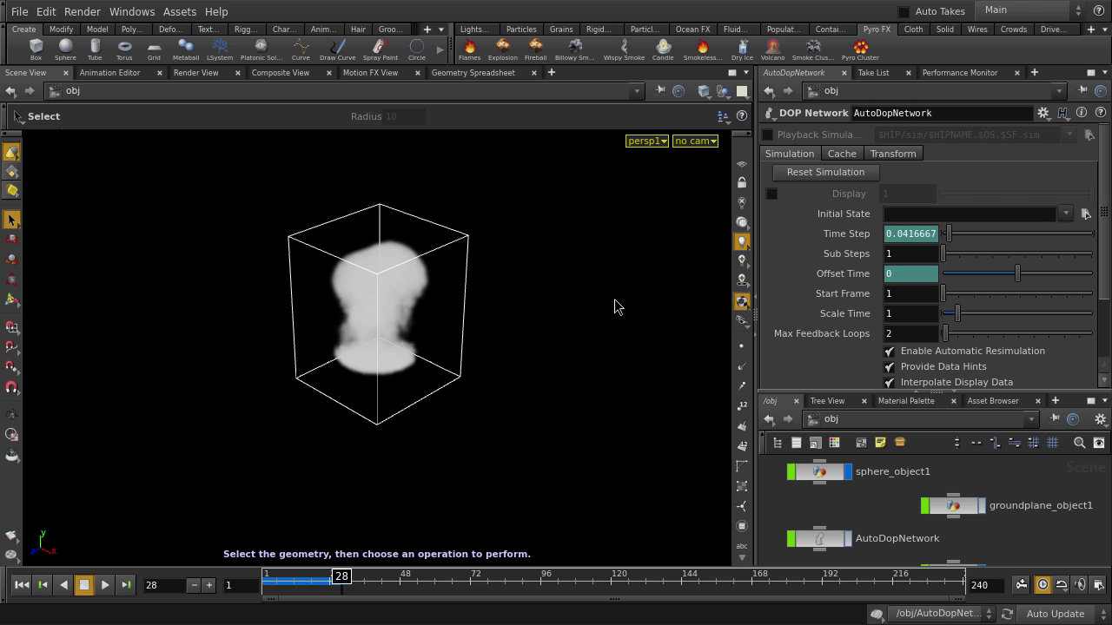
Add area light arealight1 and orbit it into position to light the smoke plume.
left_click(475, 29)
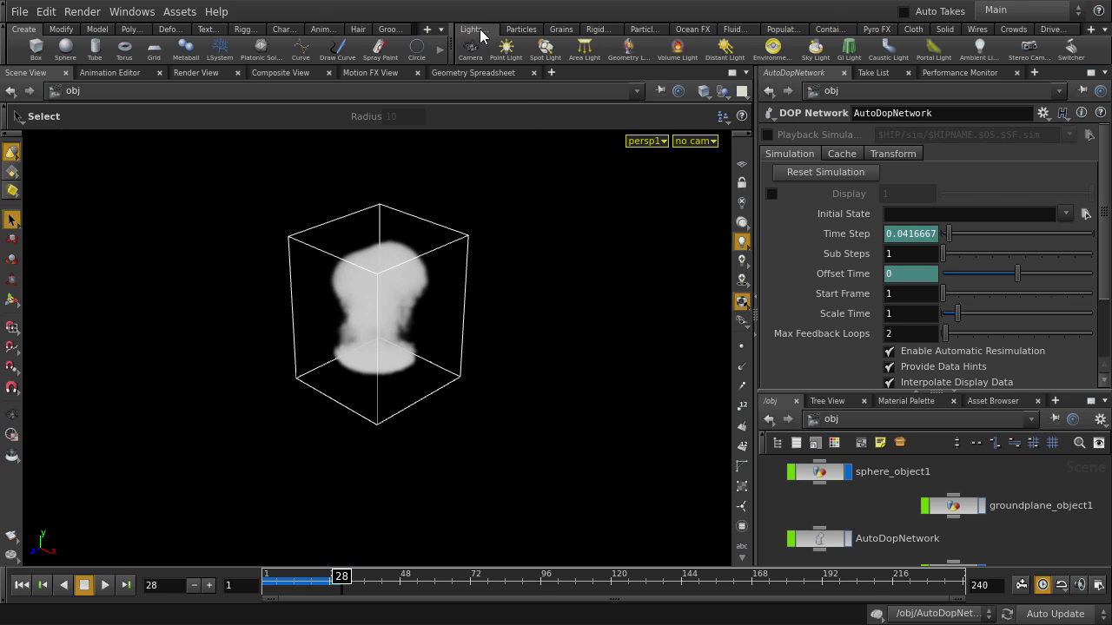
left_click(585, 49, "ctrl")
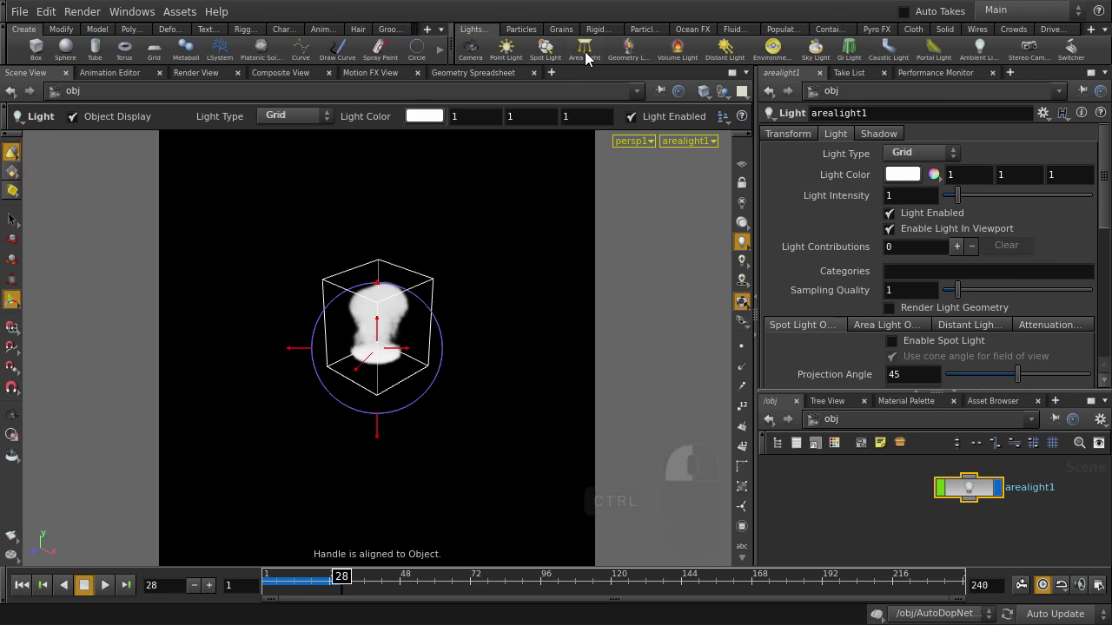
left_click(742, 182)
left_click_drag(584, 366, 440, 390)
key("Escape")
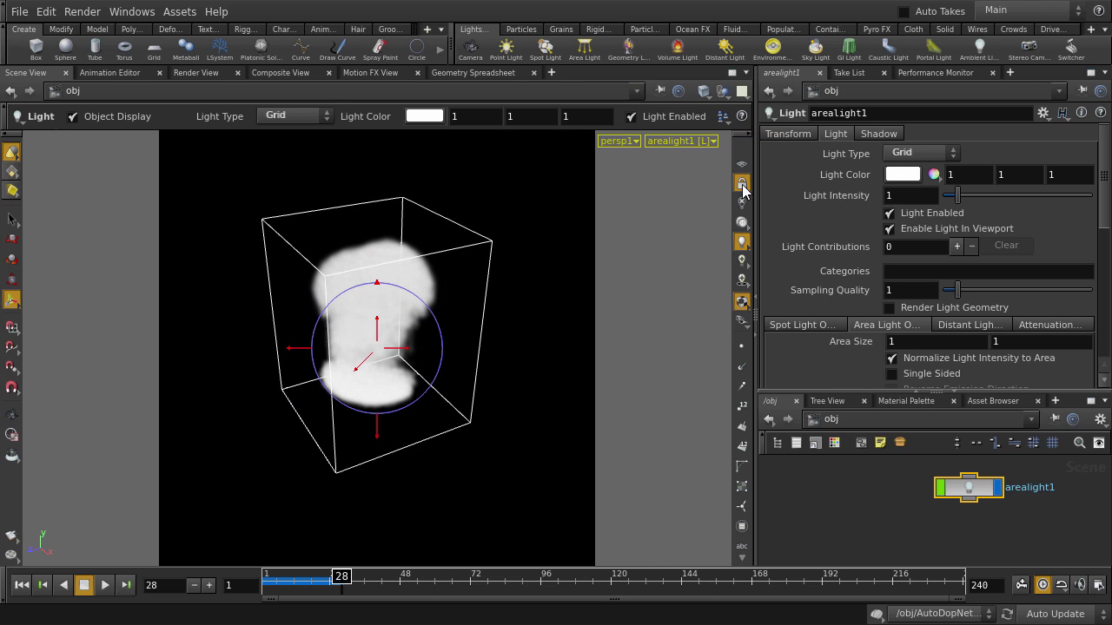
left_click(742, 184)
key("Escape")
left_click_drag(582, 336, 475, 323)
key("Escape")
Set the pyro object's Multi guide Density Scale to 20 inside AutoDopNetwork.
key("l")
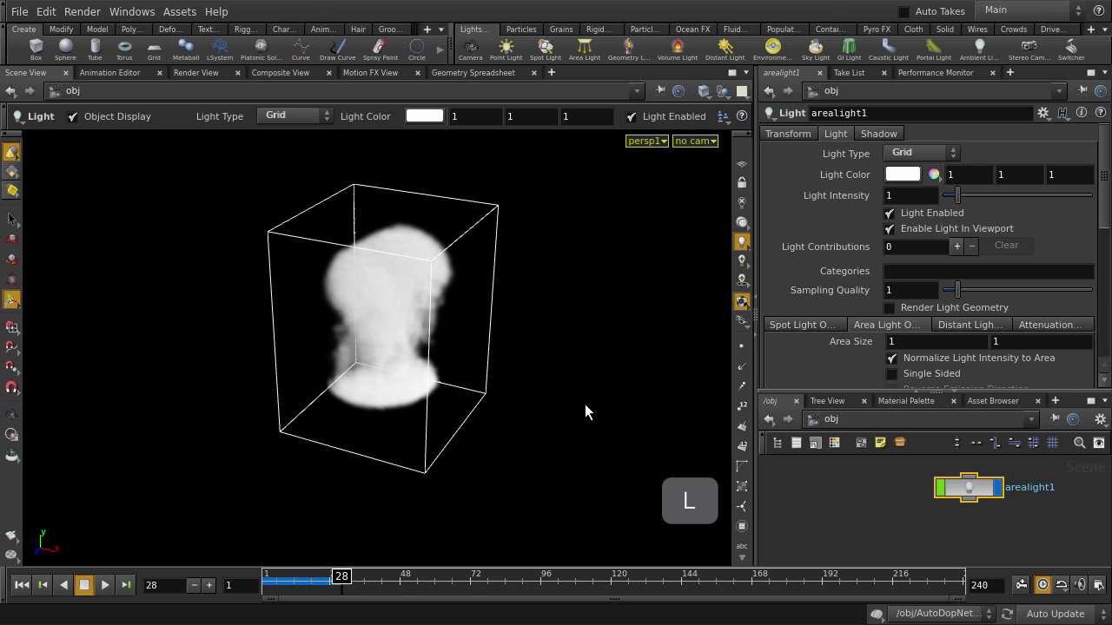
key("l")
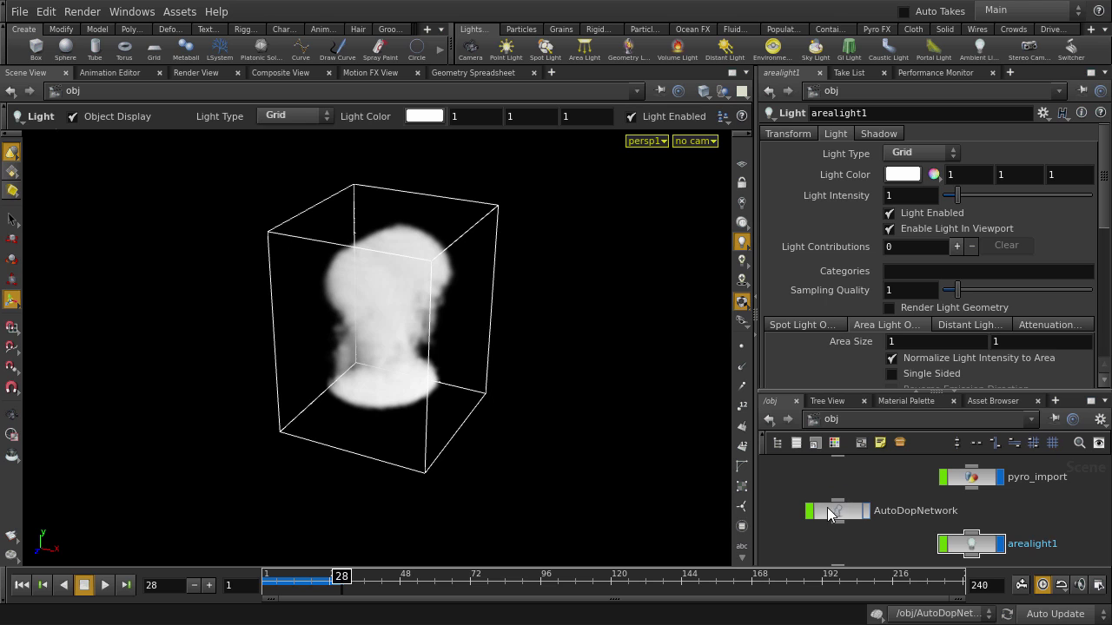
double_click(829, 512)
scroll(801, 488, "up", 2)
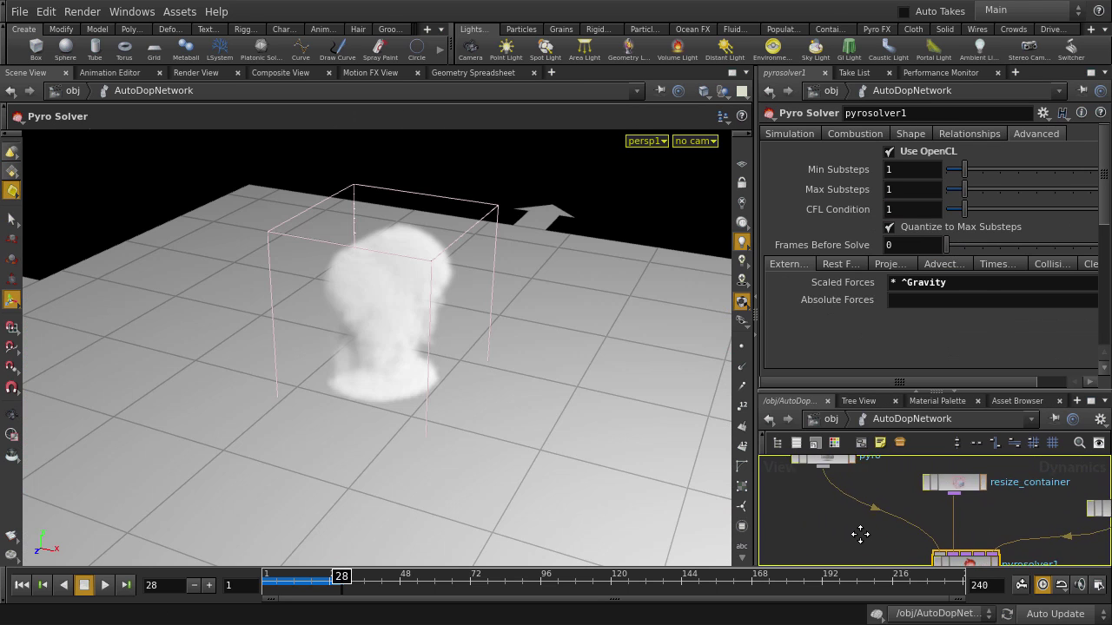
left_click(859, 491)
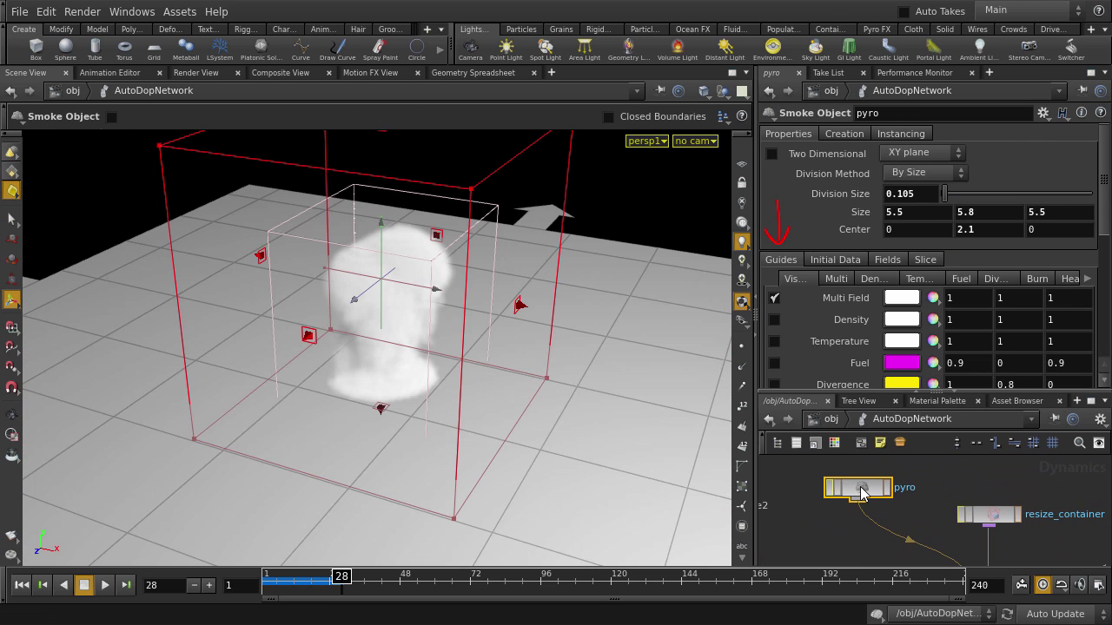
scroll(882, 321, "down", 3)
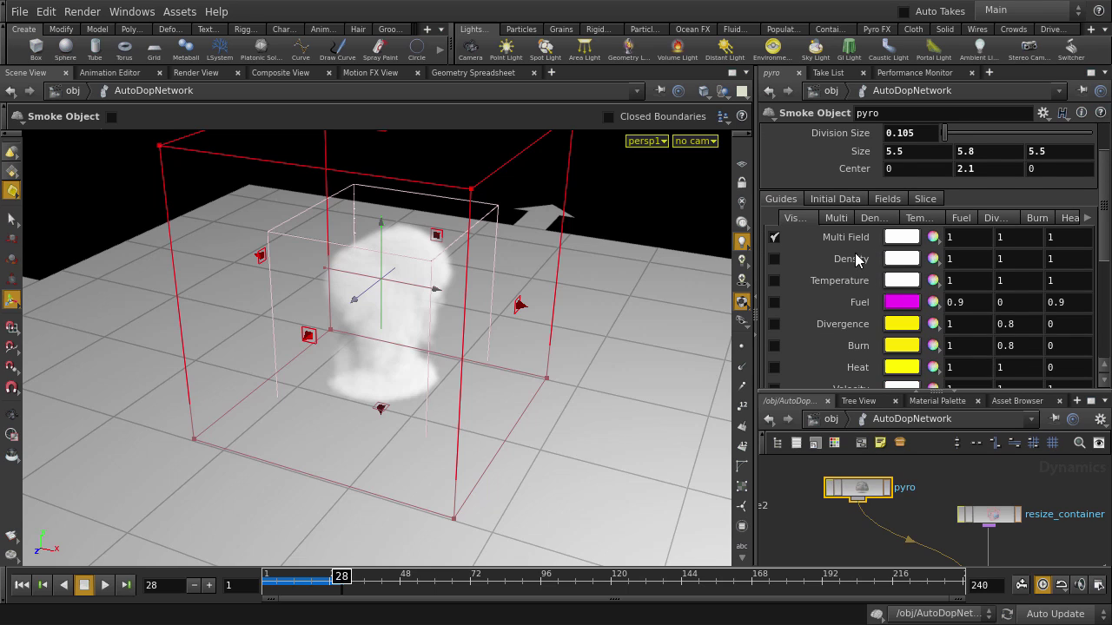
left_click(843, 217)
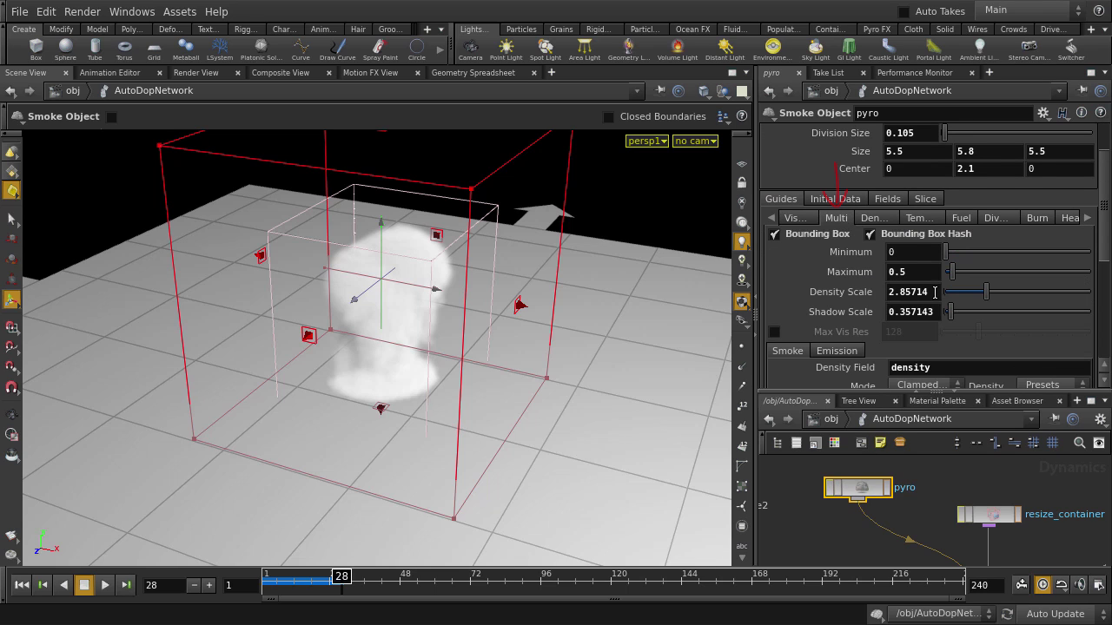
left_click_drag(922, 293, 872, 295)
type("20")
key("Return")
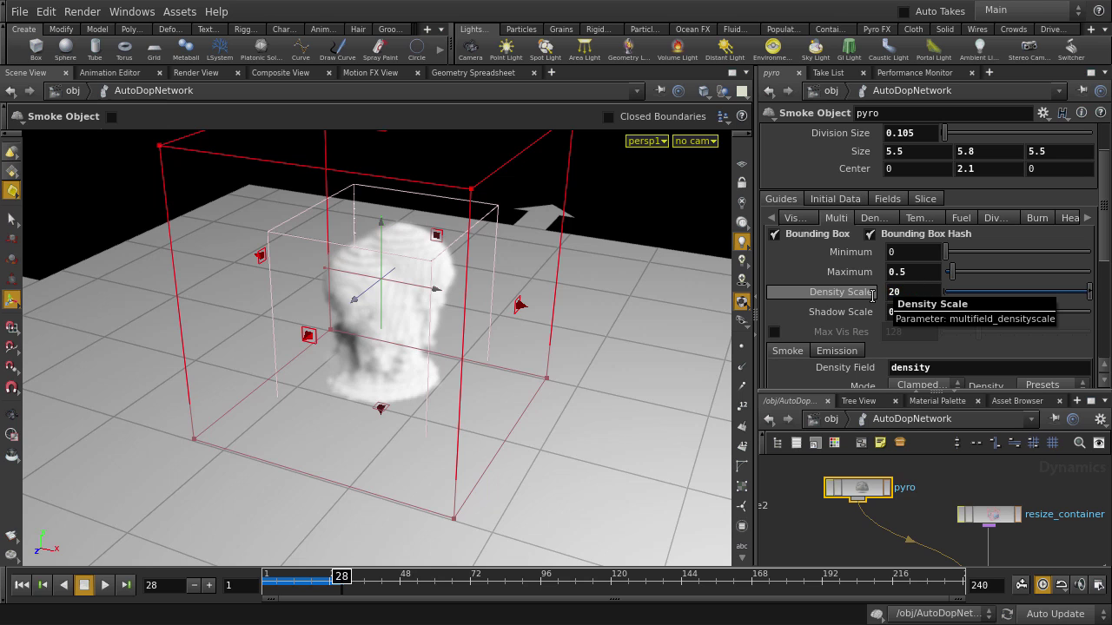
Turn off 3D Textures Limit Resolution in the viewport display options, then close them.
key("d")
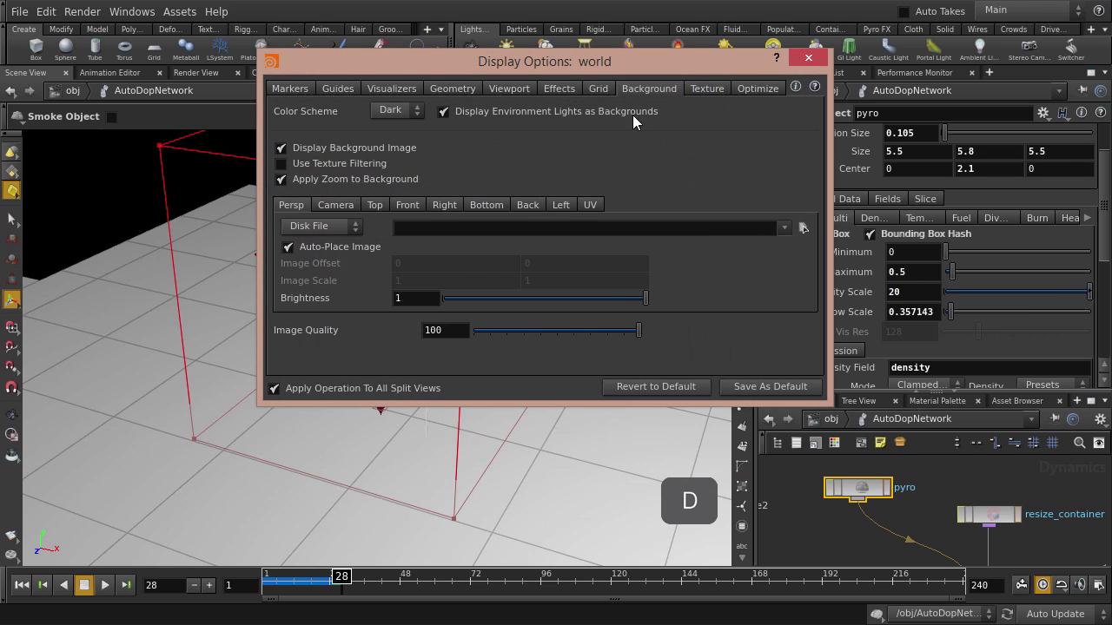
left_click(706, 88)
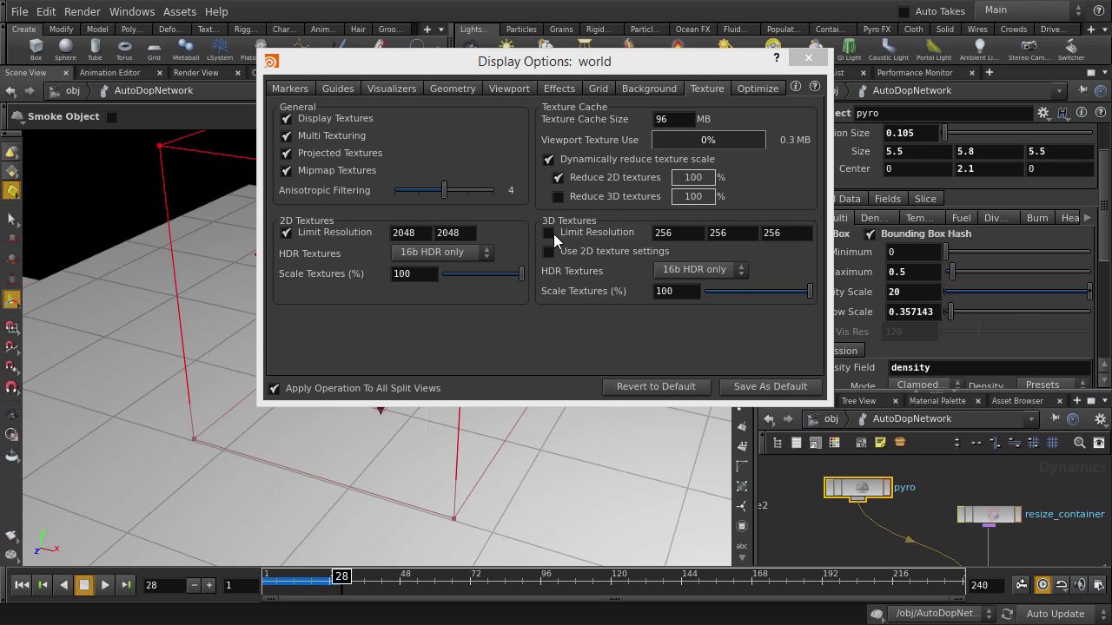
key("Escape")
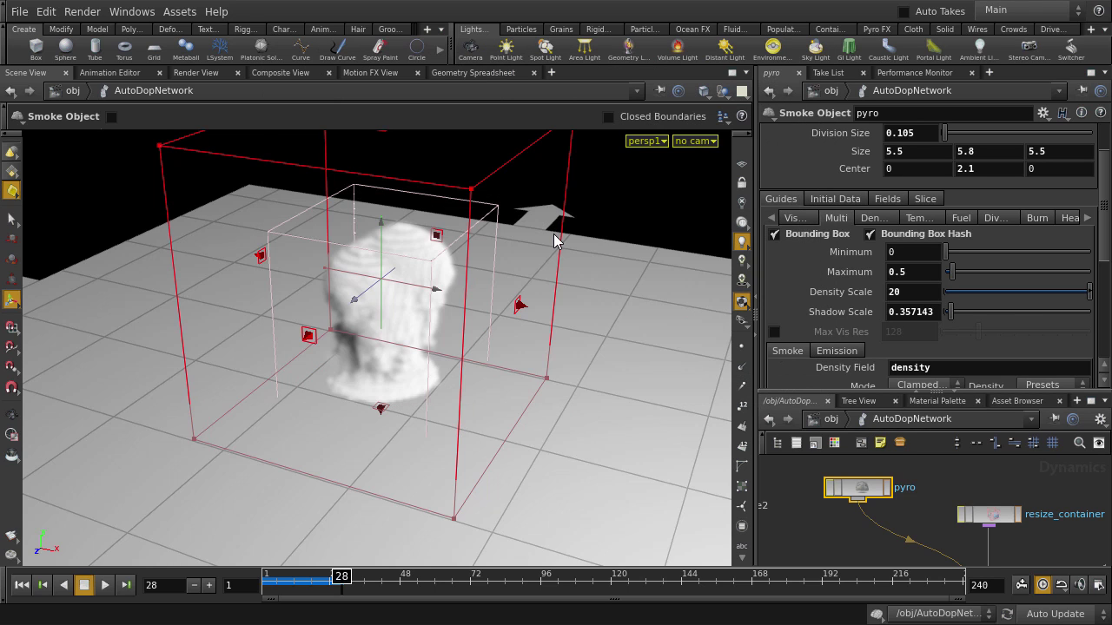
Change the pyro Smoke Object's Division Size from 0.105 to 0.05.
left_click_drag(923, 133, 878, 137)
type("0.05")
key("Return")
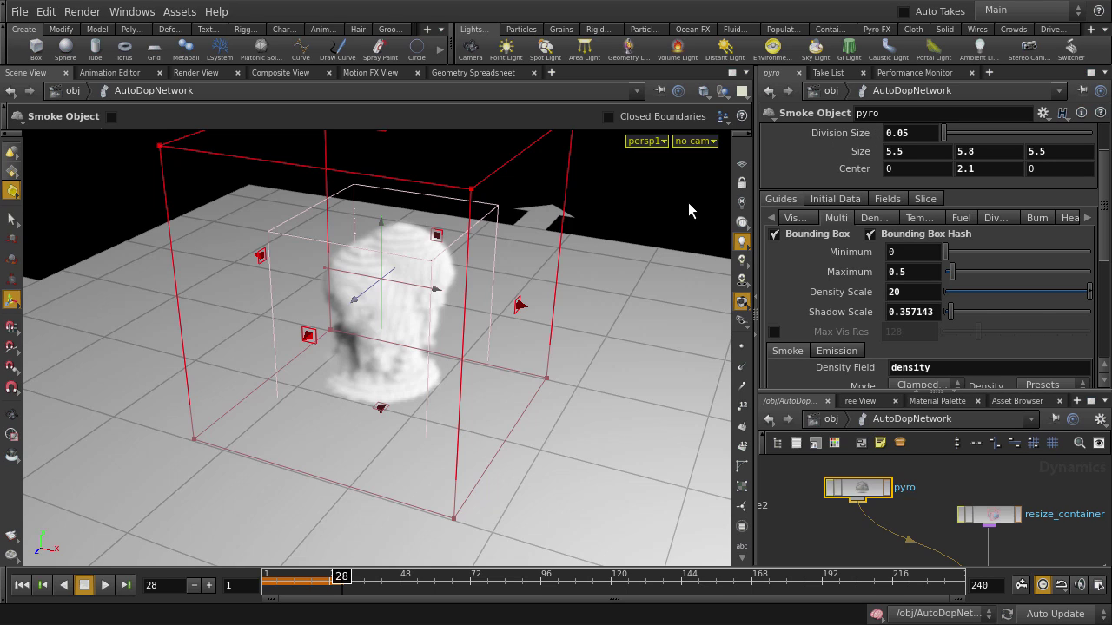
Rewind to frame 1 and replay the smoke simulation at /obj level up to frame 44.
key("s")
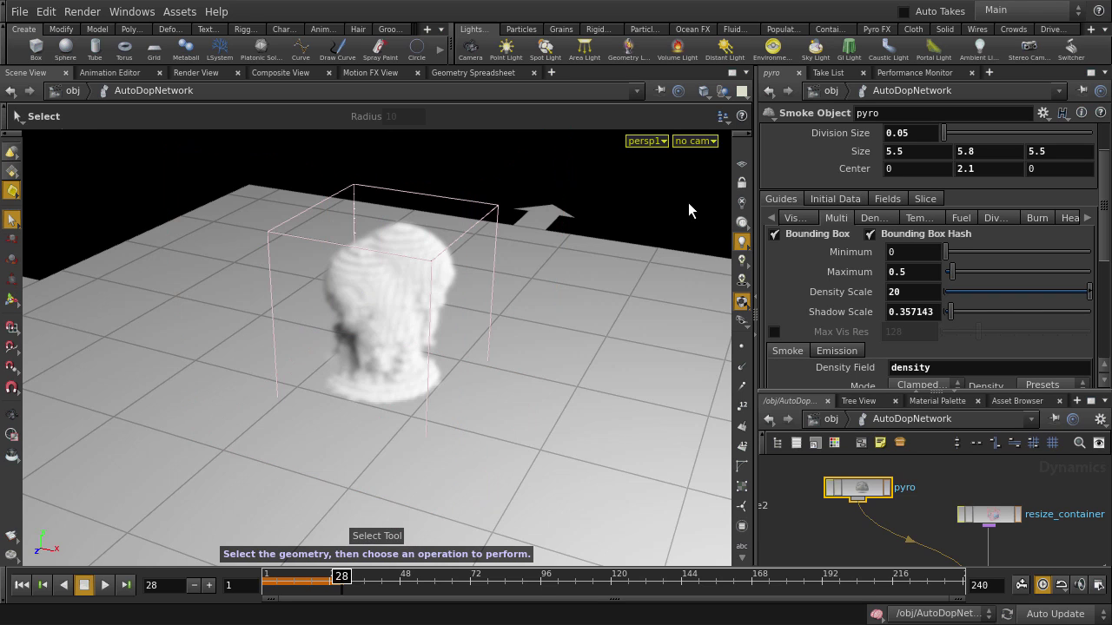
key("ctrl+Up")
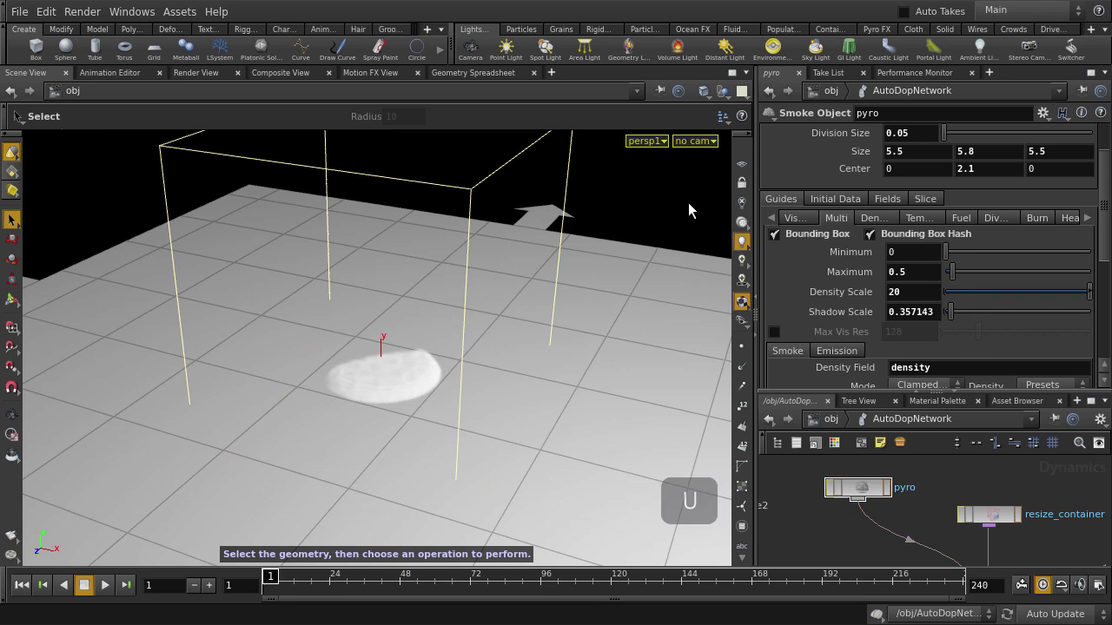
key("u")
key("Up")
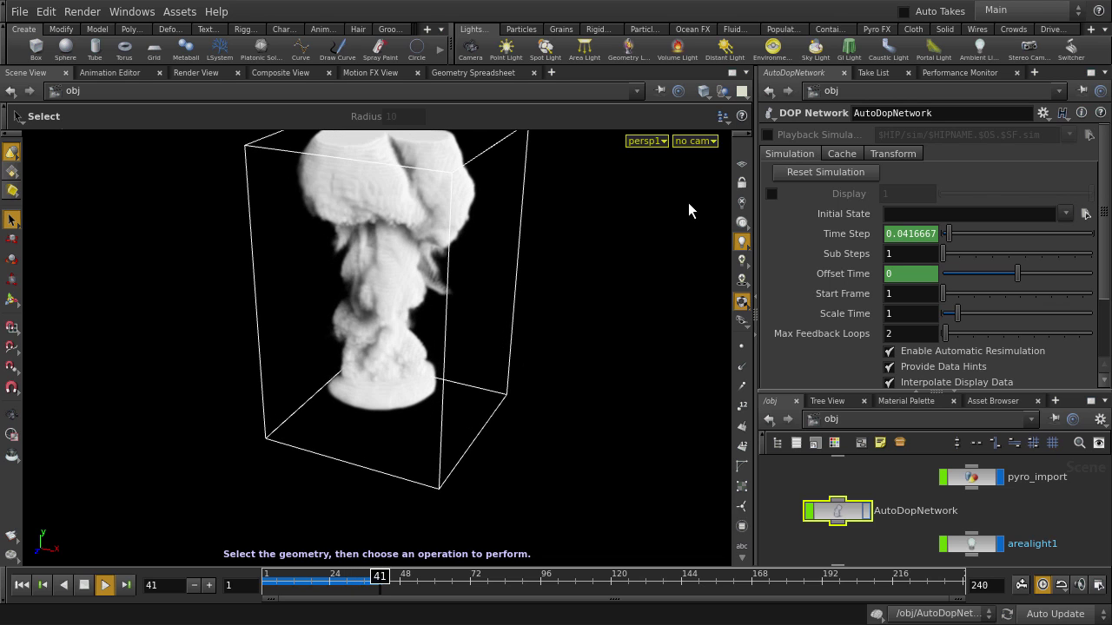
key("Escape")
key("Escape")
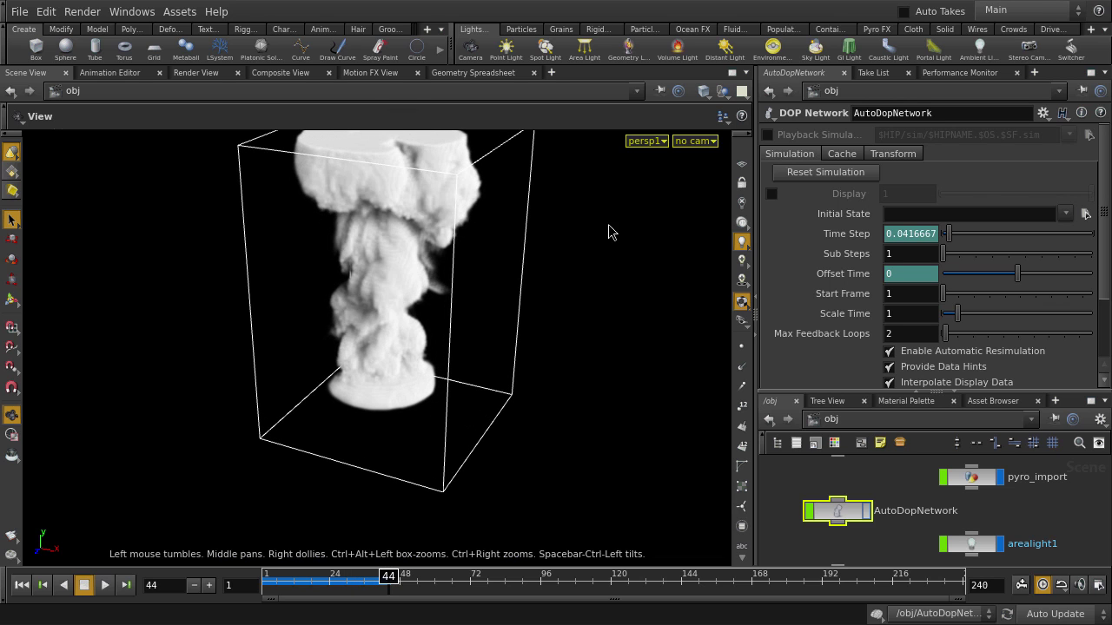
Orbit around the plume and select the AutoDopNetwork simulation object.
left_click_drag(605, 225, 486, 304)
key("s")
left_click(313, 248)
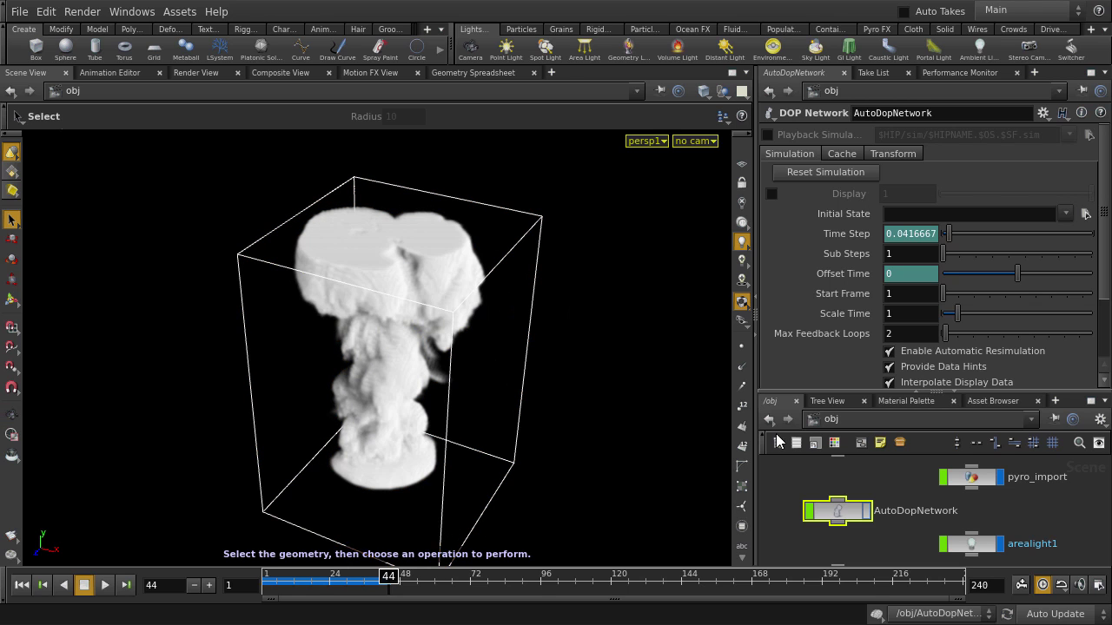
Inside AutoDopNetwork, set resize_container Padding to 2 and the pyro container's Size Y to 10.
double_click(851, 511)
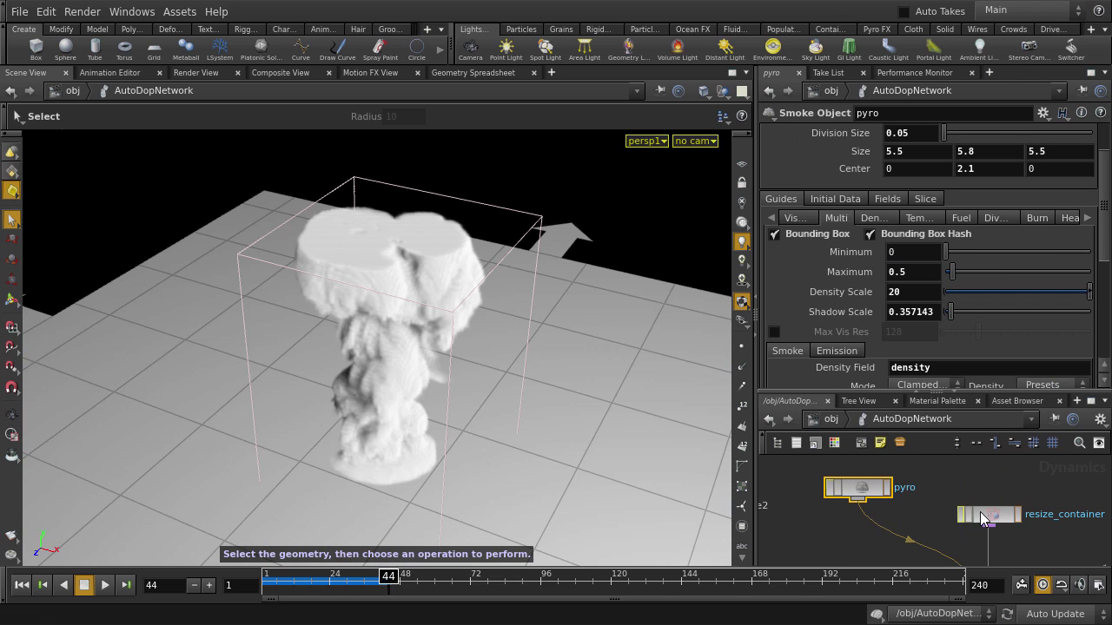
left_click(987, 517)
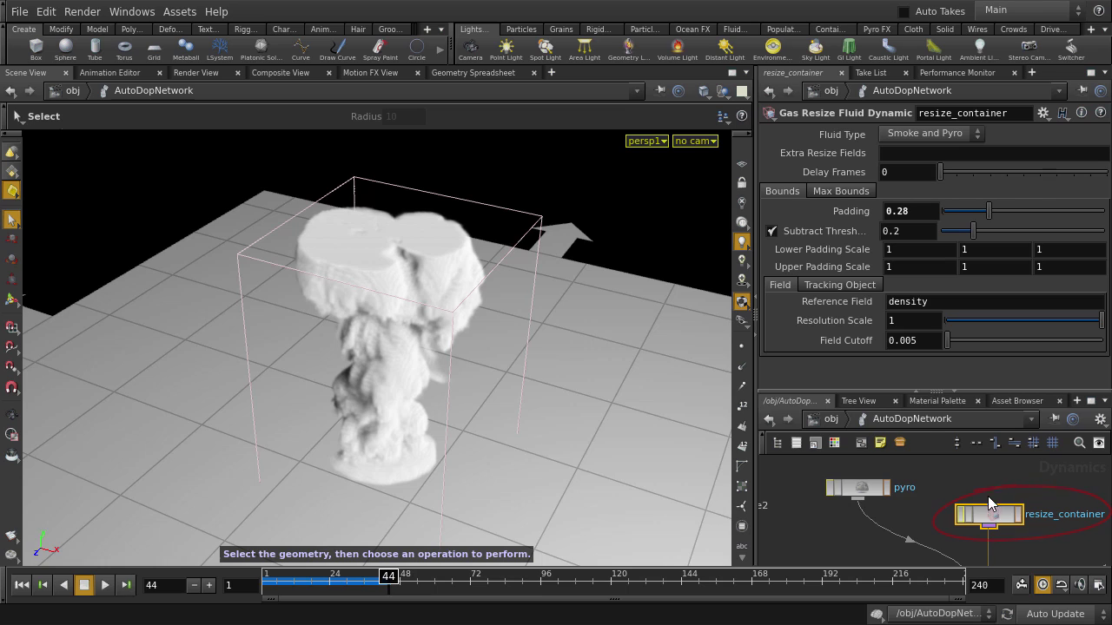
type("2")
key("Return")
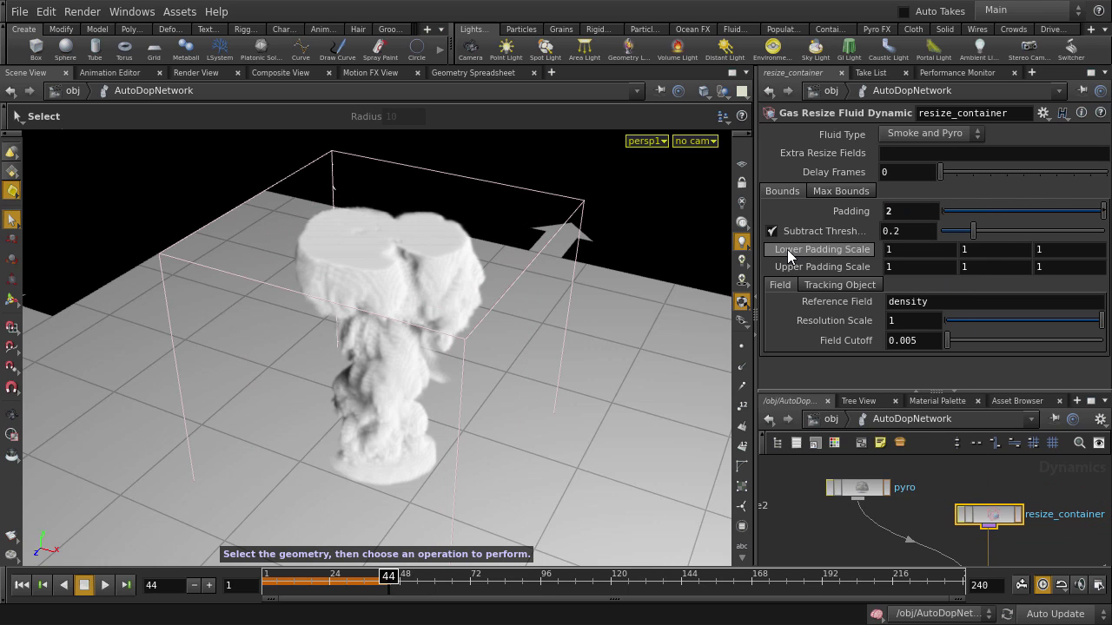
left_click(869, 486)
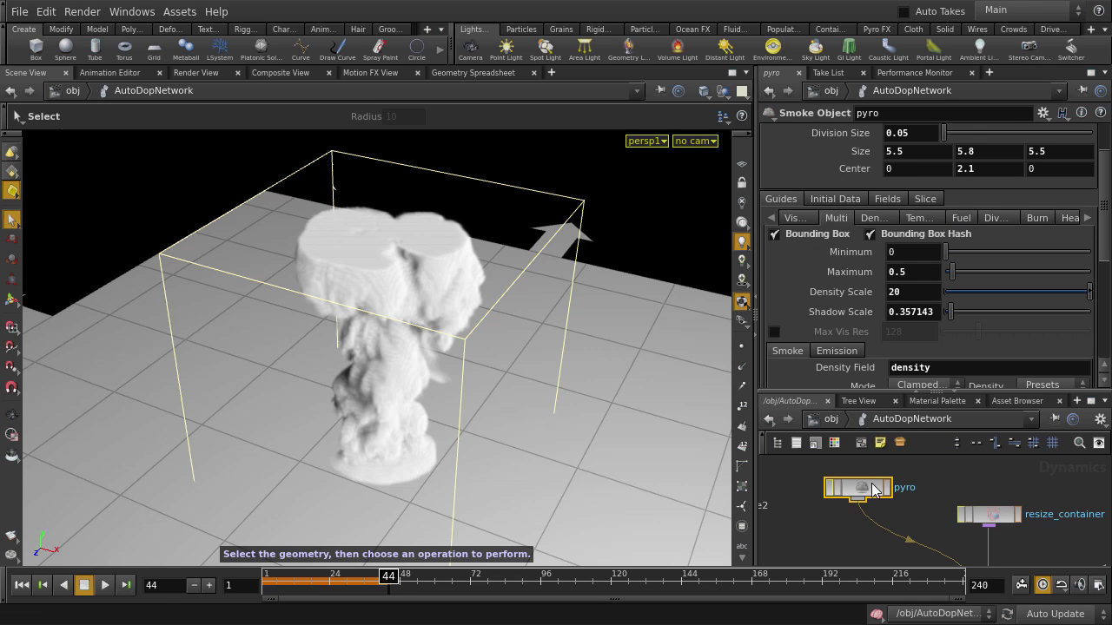
type("10")
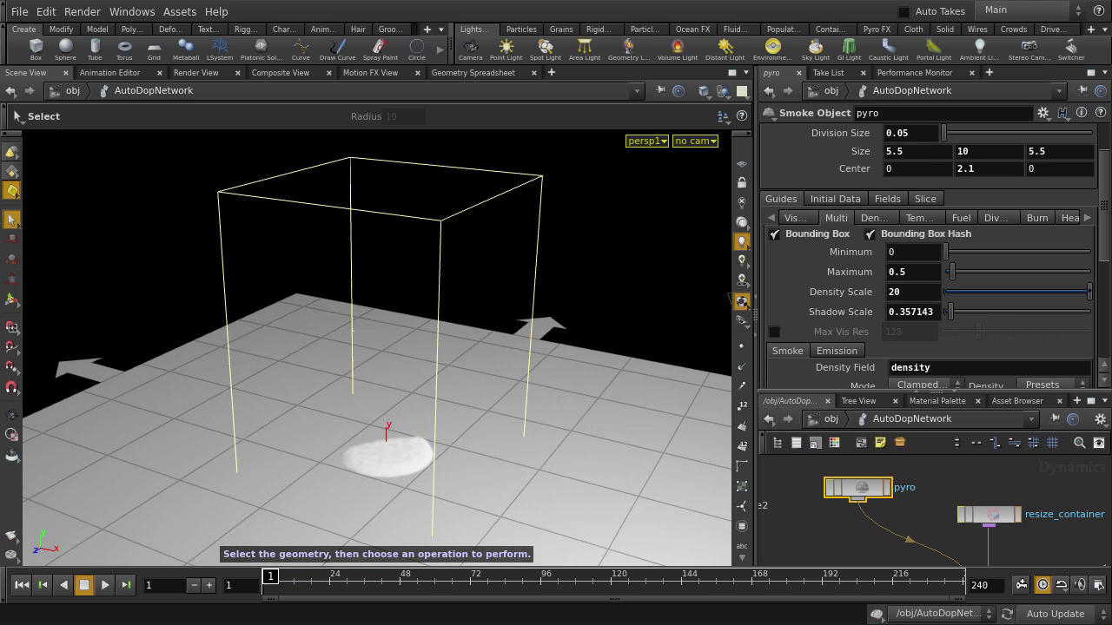
Drag the Smoke Object's box handles to stretch the container to about 14.1 units tall.
left_click(12, 300)
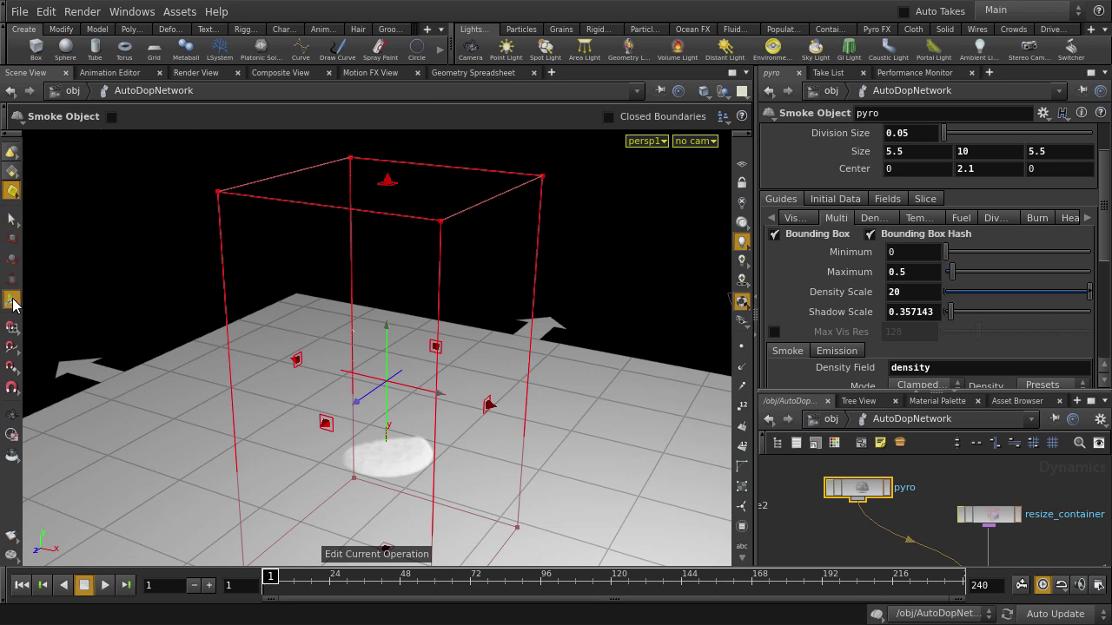
left_click_drag(355, 449, 385, 467)
left_click_drag(397, 410, 397, 405)
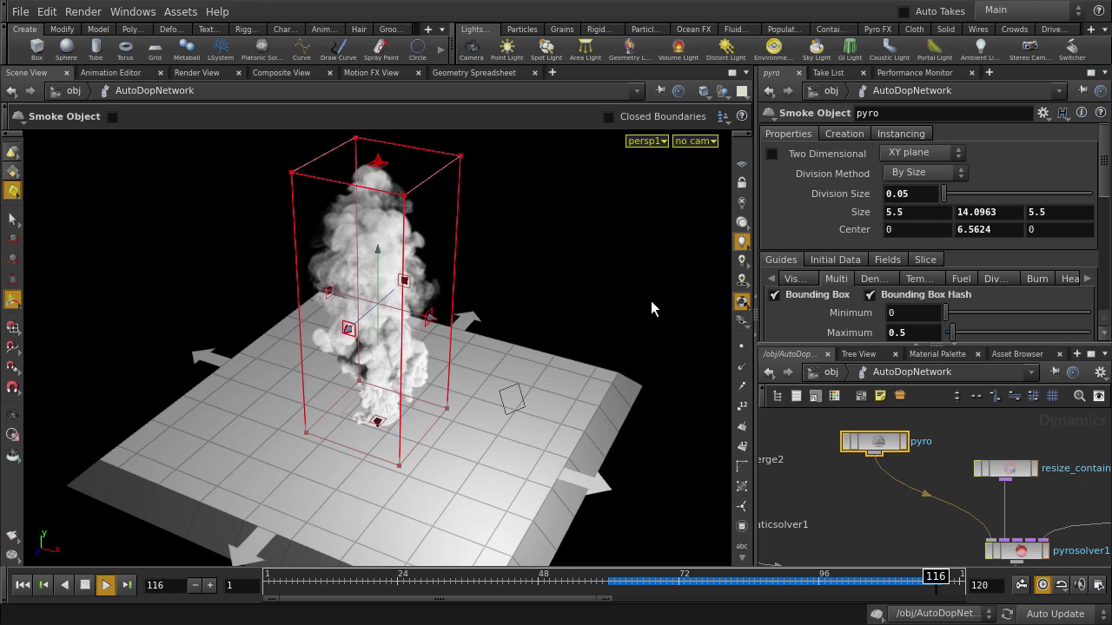
Stop the simulation playback and switch back to the Select tool.
key("Escape")
key("s")
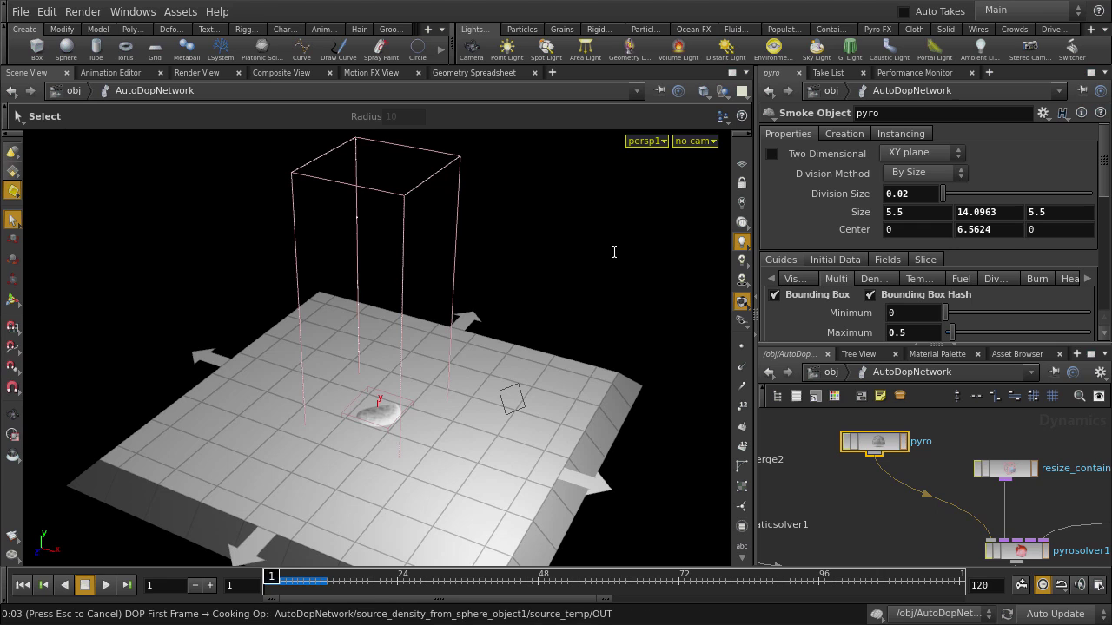
From /obj, open Flipbook with New Settings and maximize the viewport with Ctrl+B.
key("u")
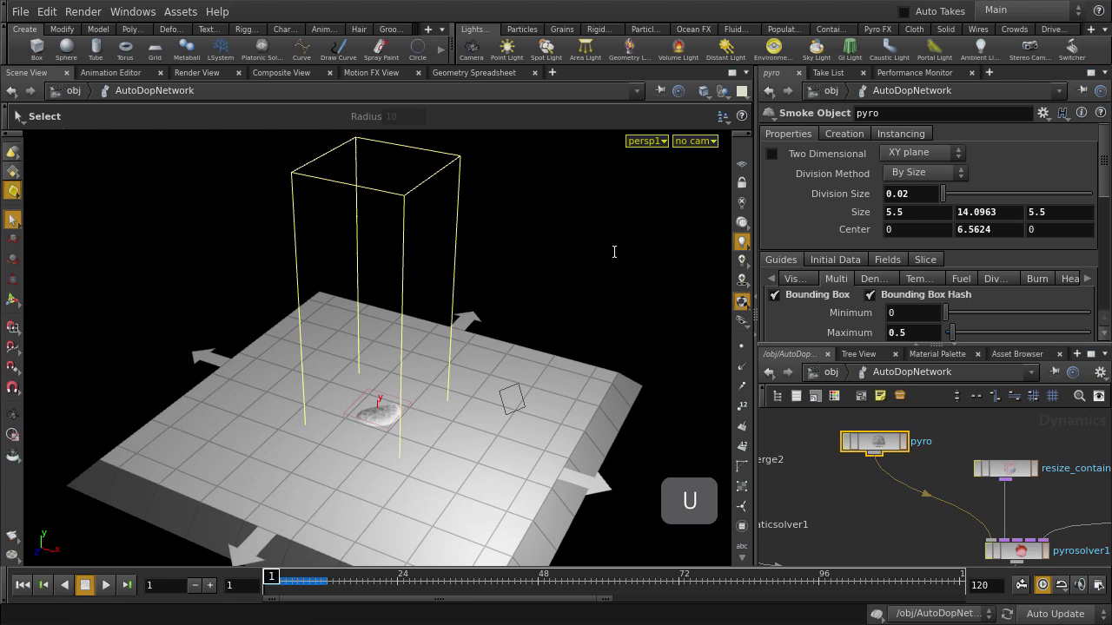
left_click(17, 540)
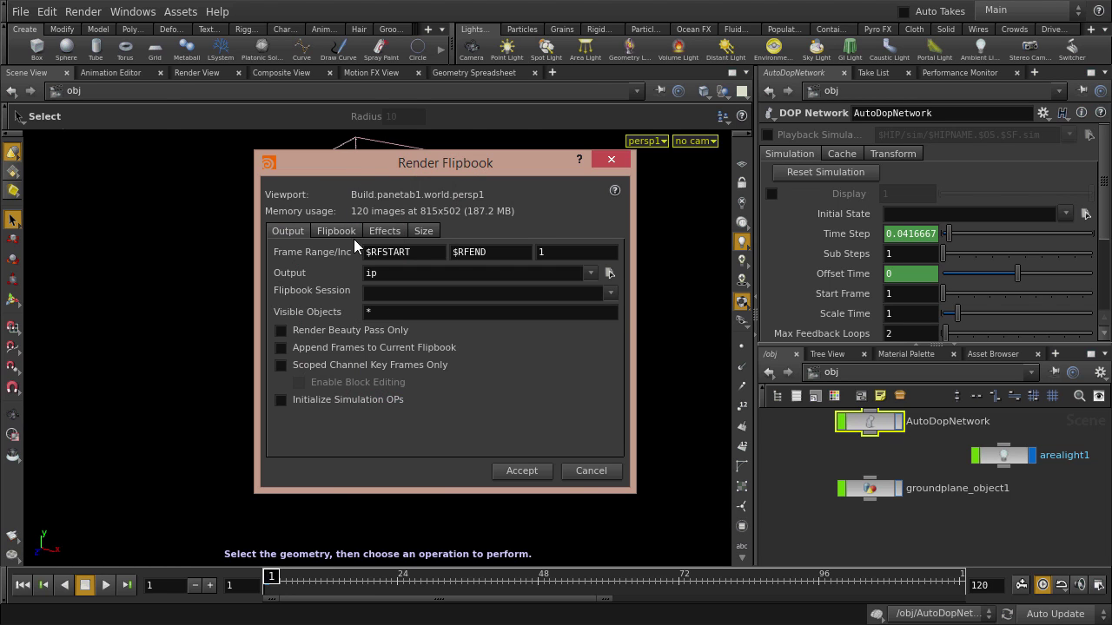
key("ctrl+b")
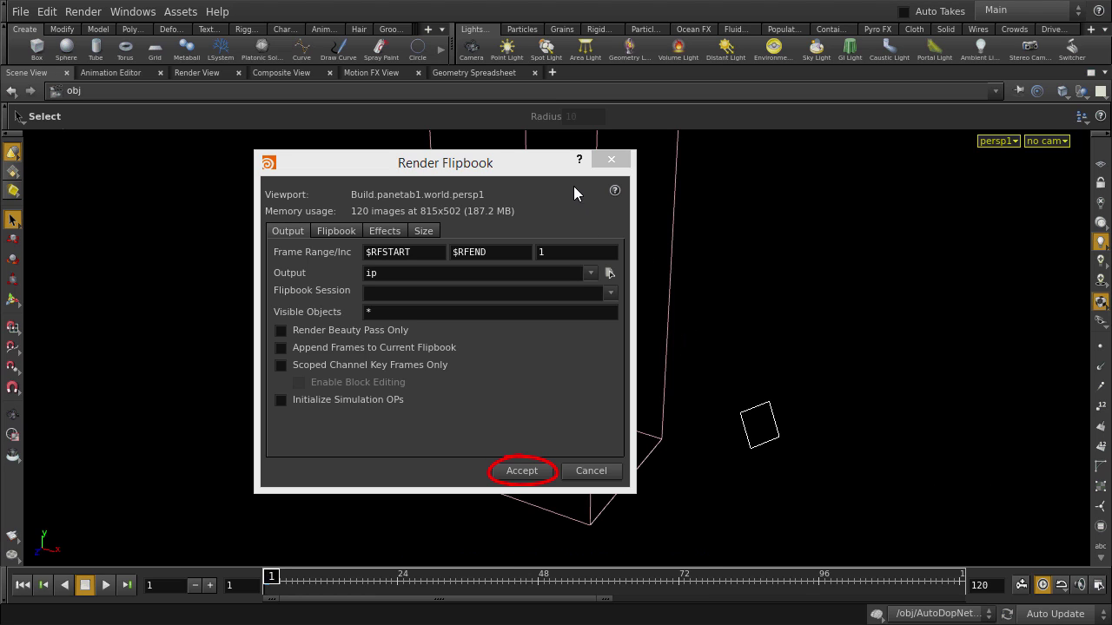
left_click(537, 167)
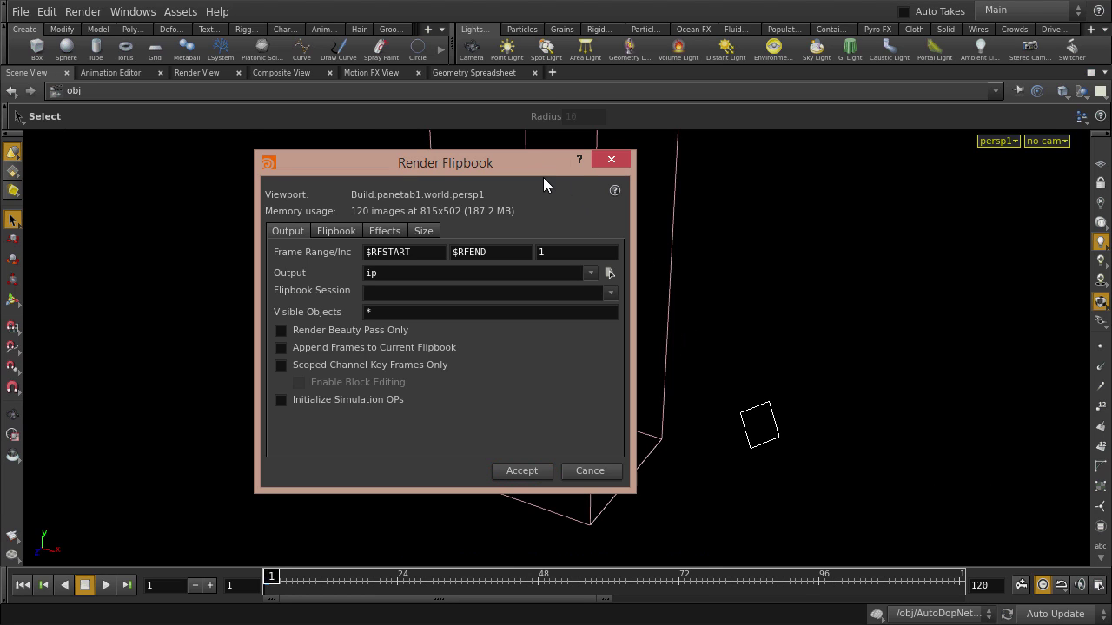
Accept the Render Flipbook dialog to render frames $RFSTART–$RFEND to ip.
left_click(521, 470)
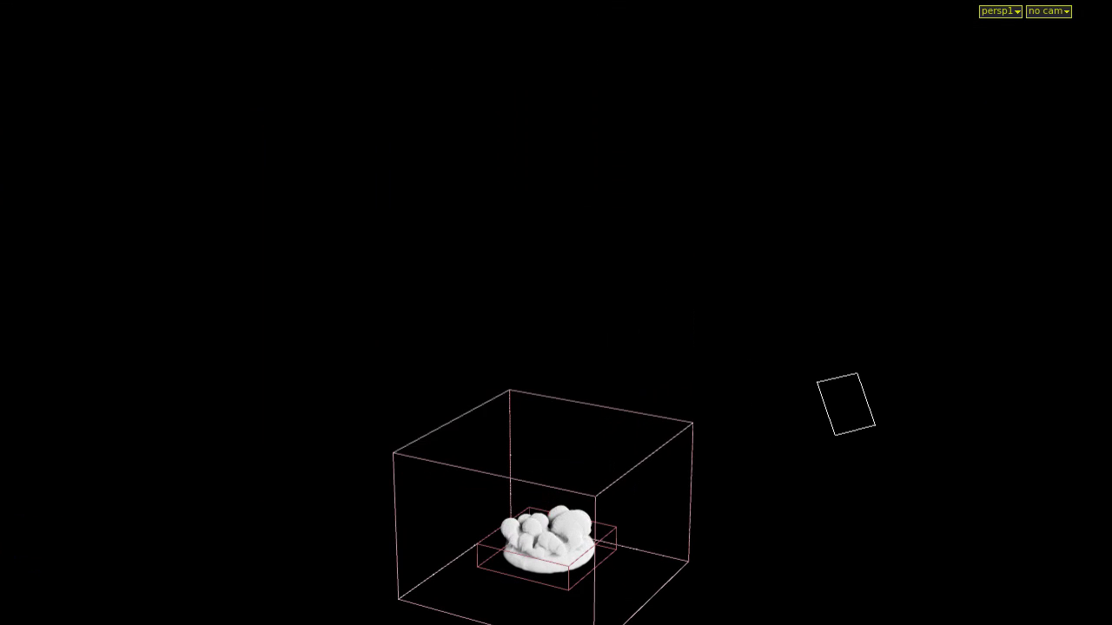